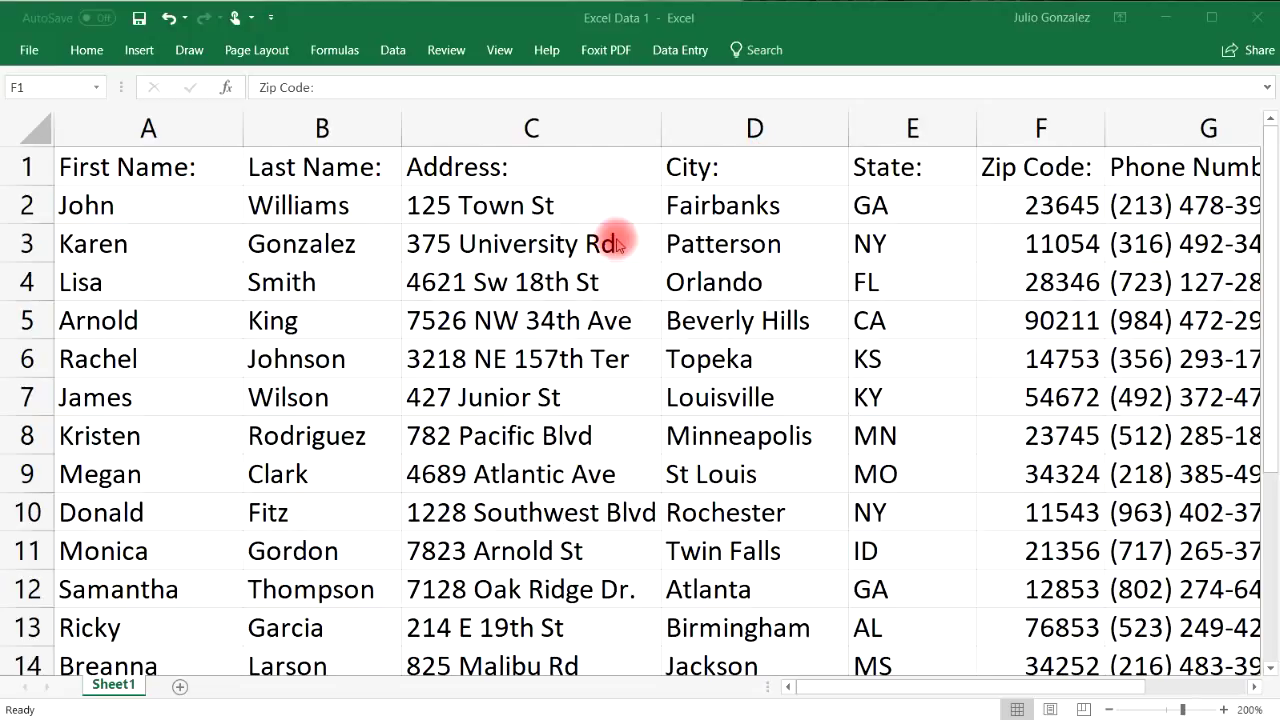
Refocus the workbook, then freeze the top row so the header stays fixed.
click(1272, 204)
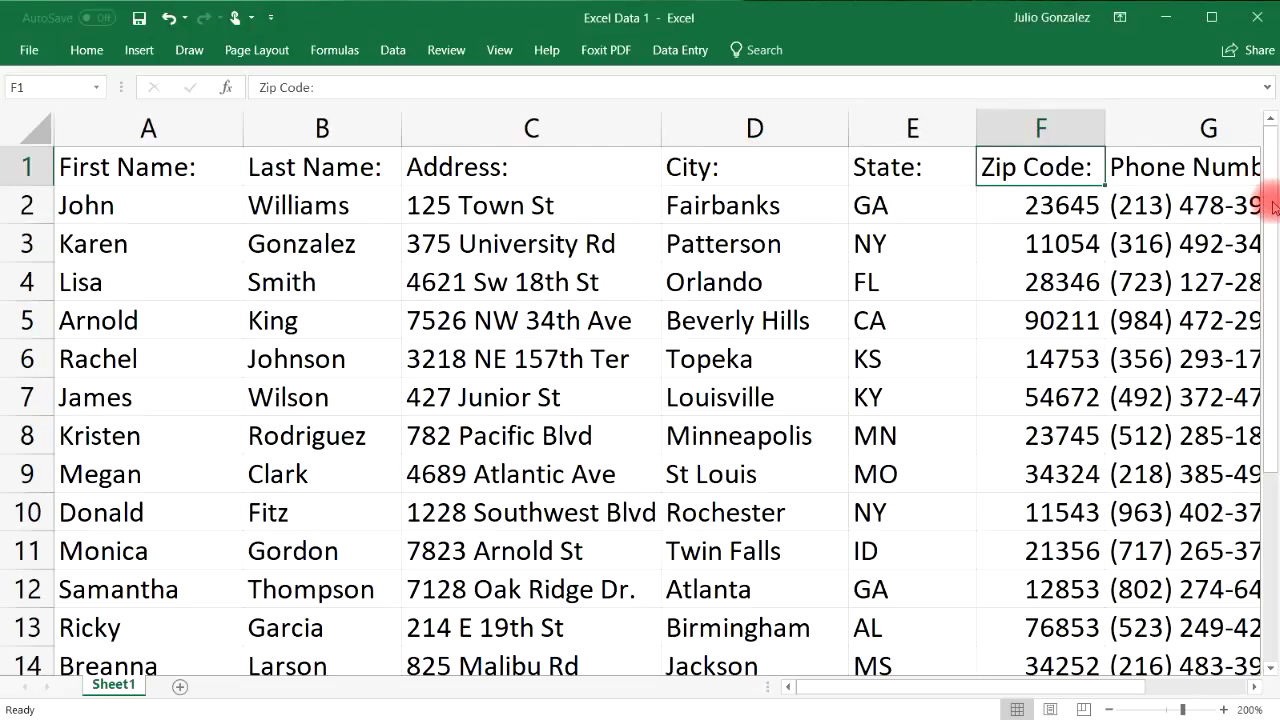
drag(1270, 245, 1272, 450)
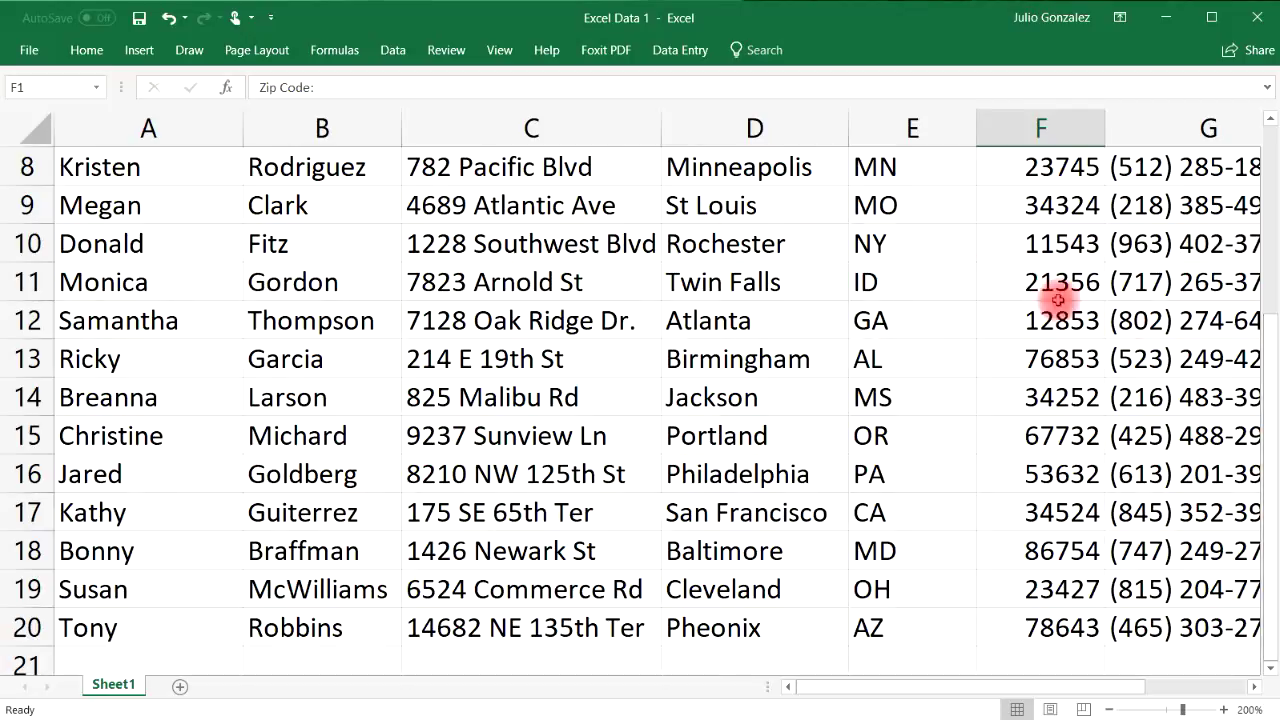
drag(1272, 330, 1262, 140)
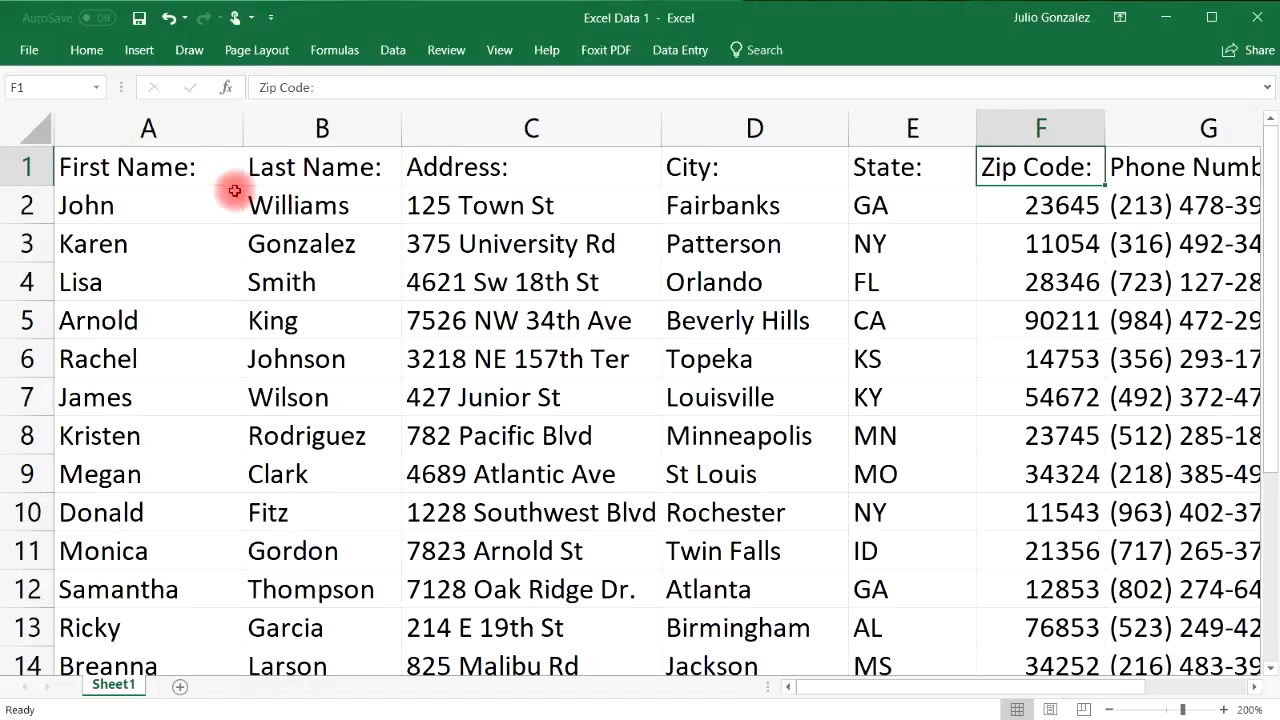
click(500, 52)
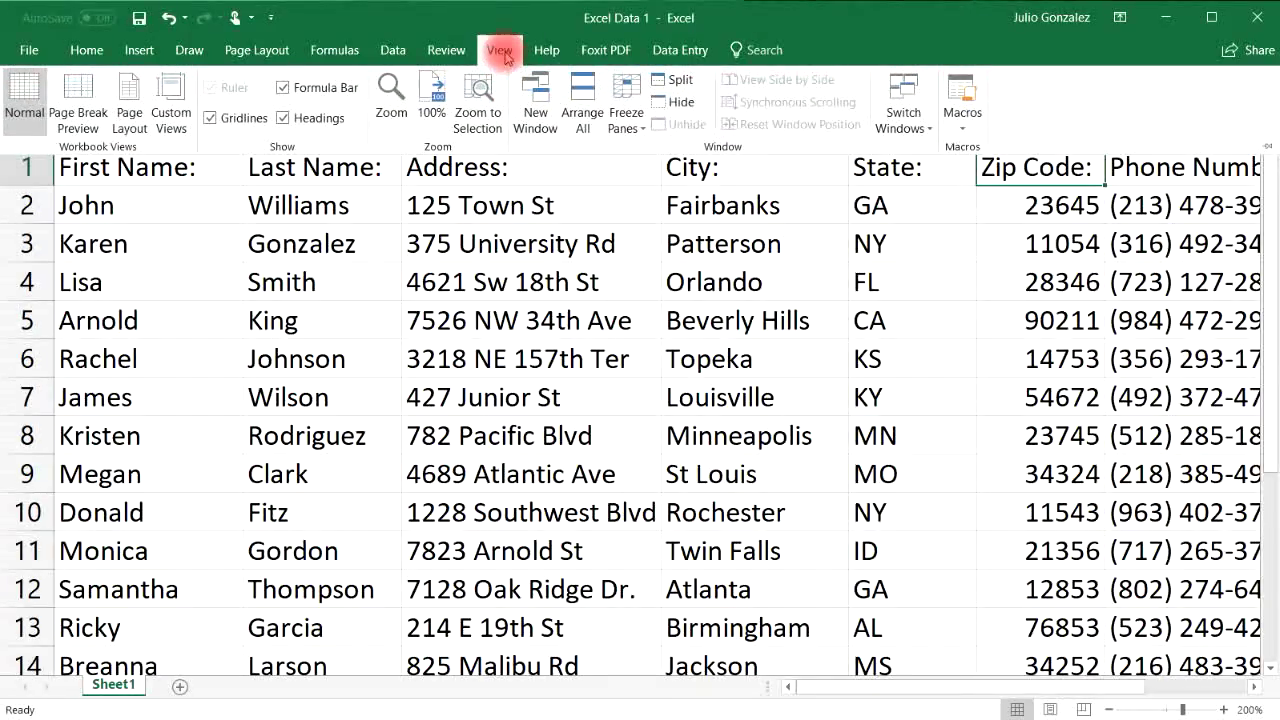
click(630, 112)
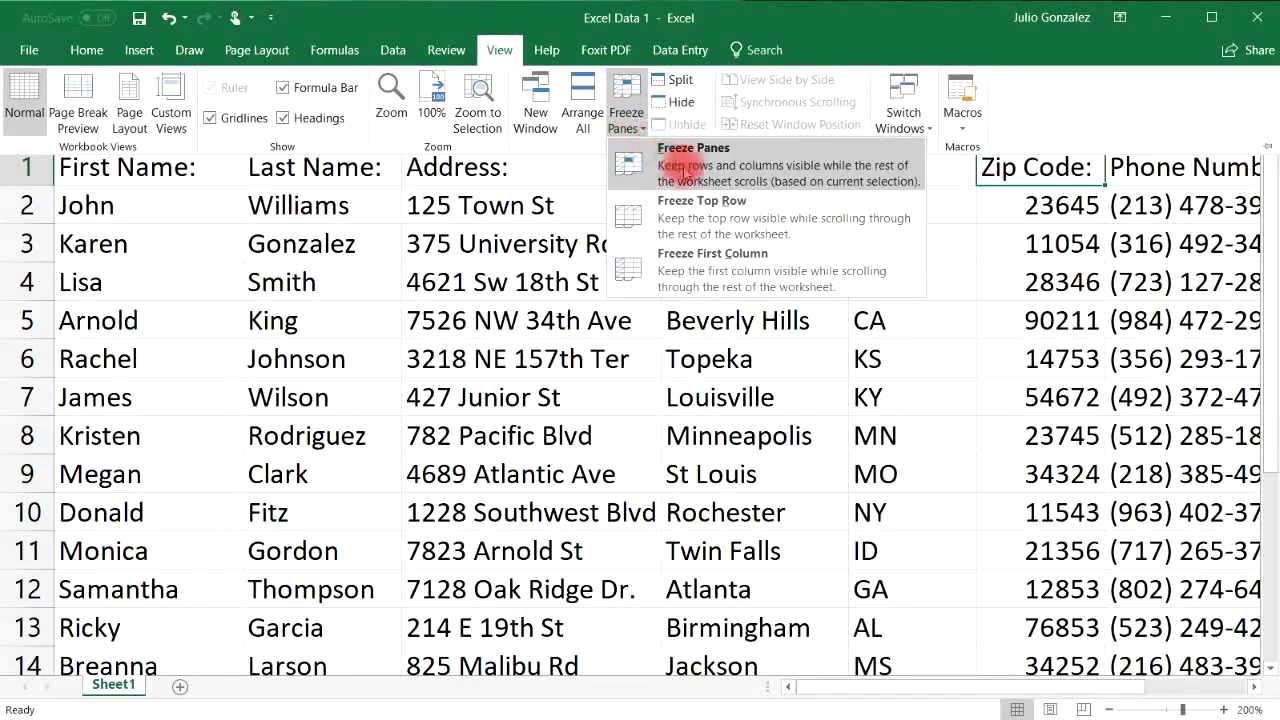
click(693, 216)
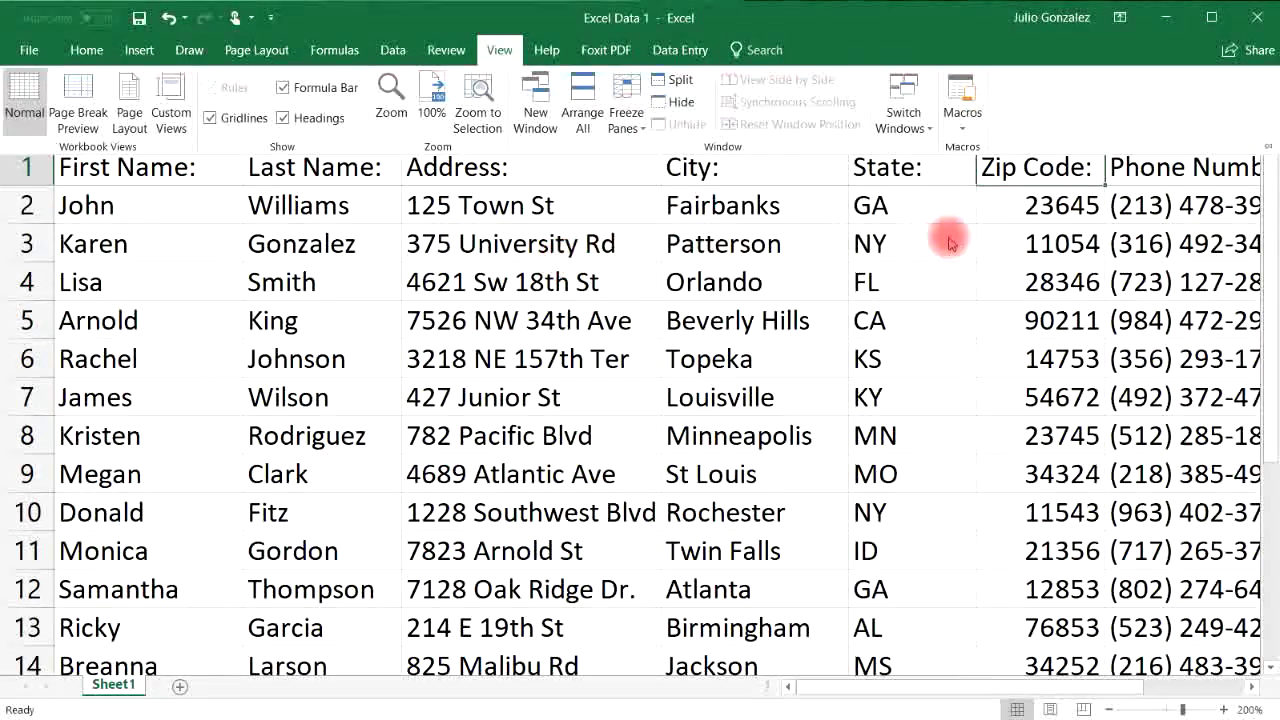
Scroll down and select cells B12, E12 and G12 to confirm the header stays visible.
drag(1272, 205, 1268, 330)
scroll(1266, 295, down, 2)
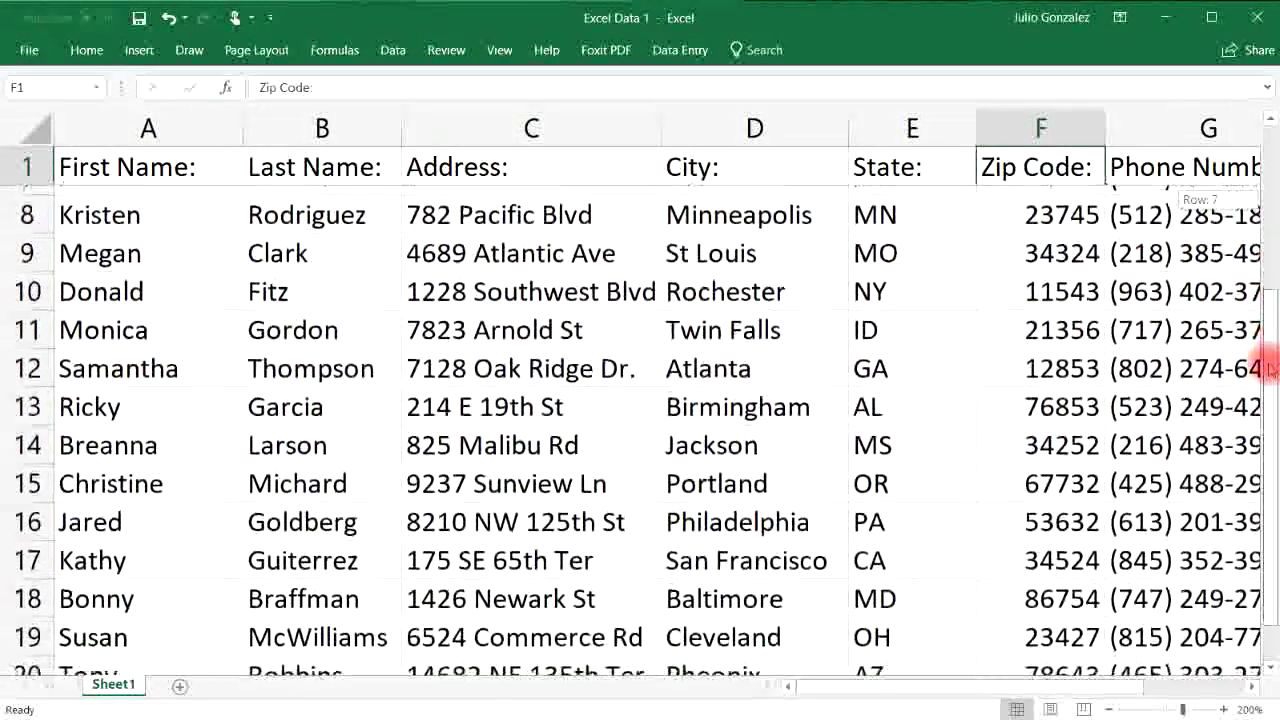
click(331, 360)
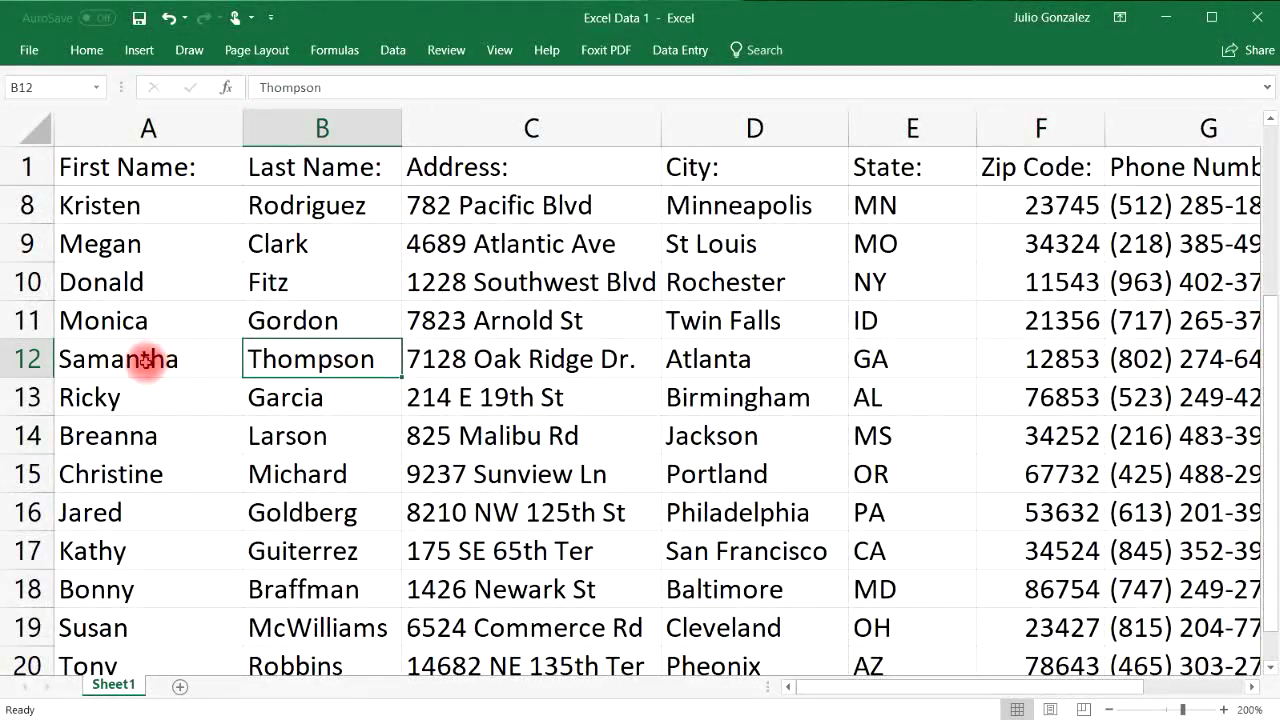
click(889, 361)
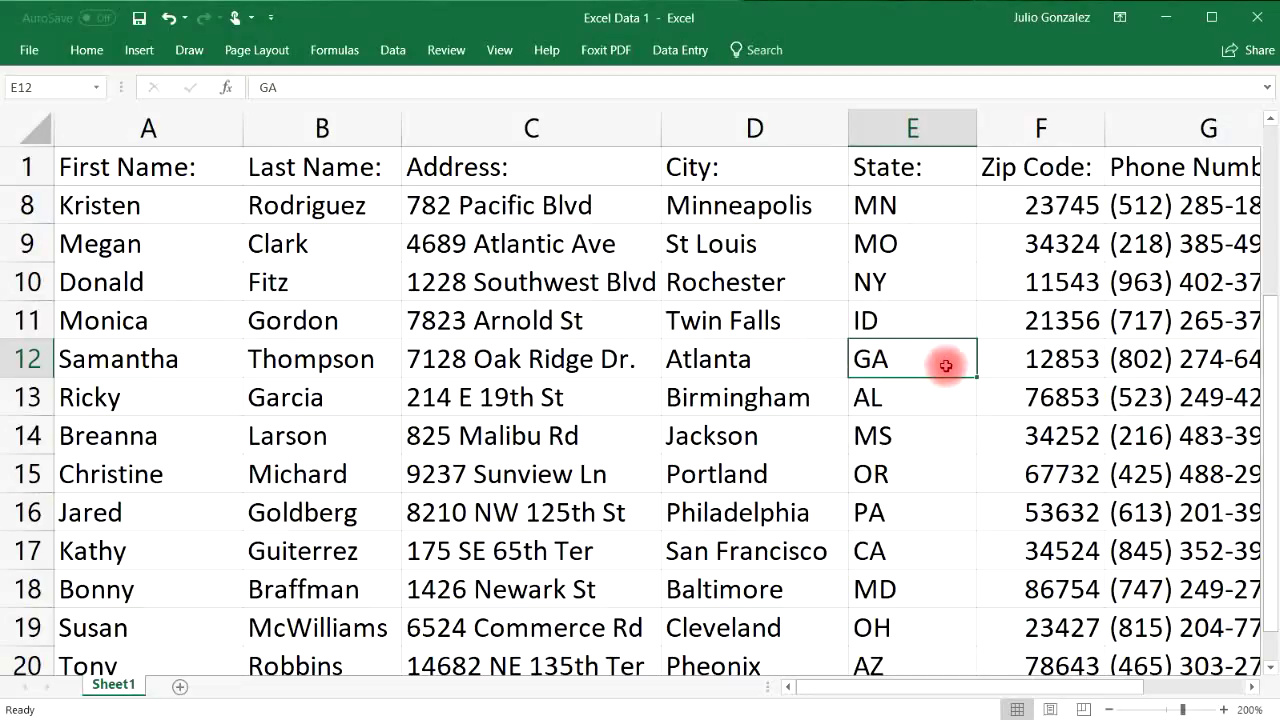
click(1200, 357)
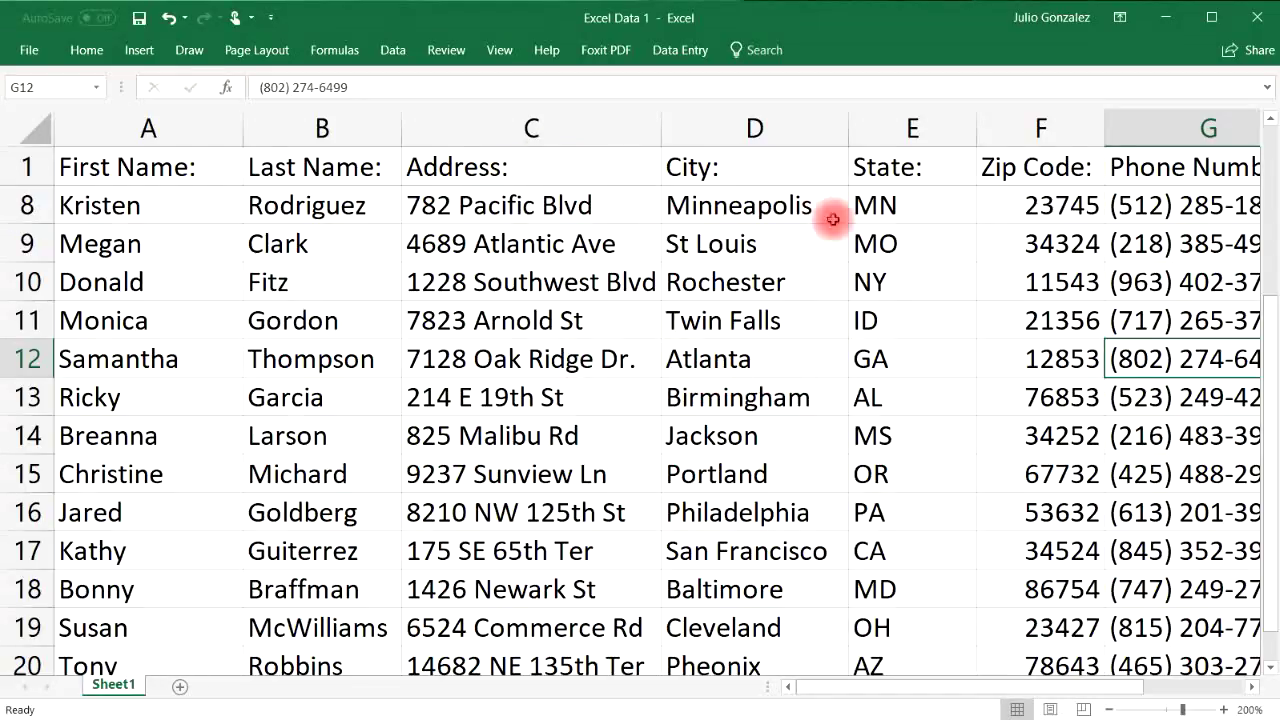
drag(1272, 358, 1266, 155)
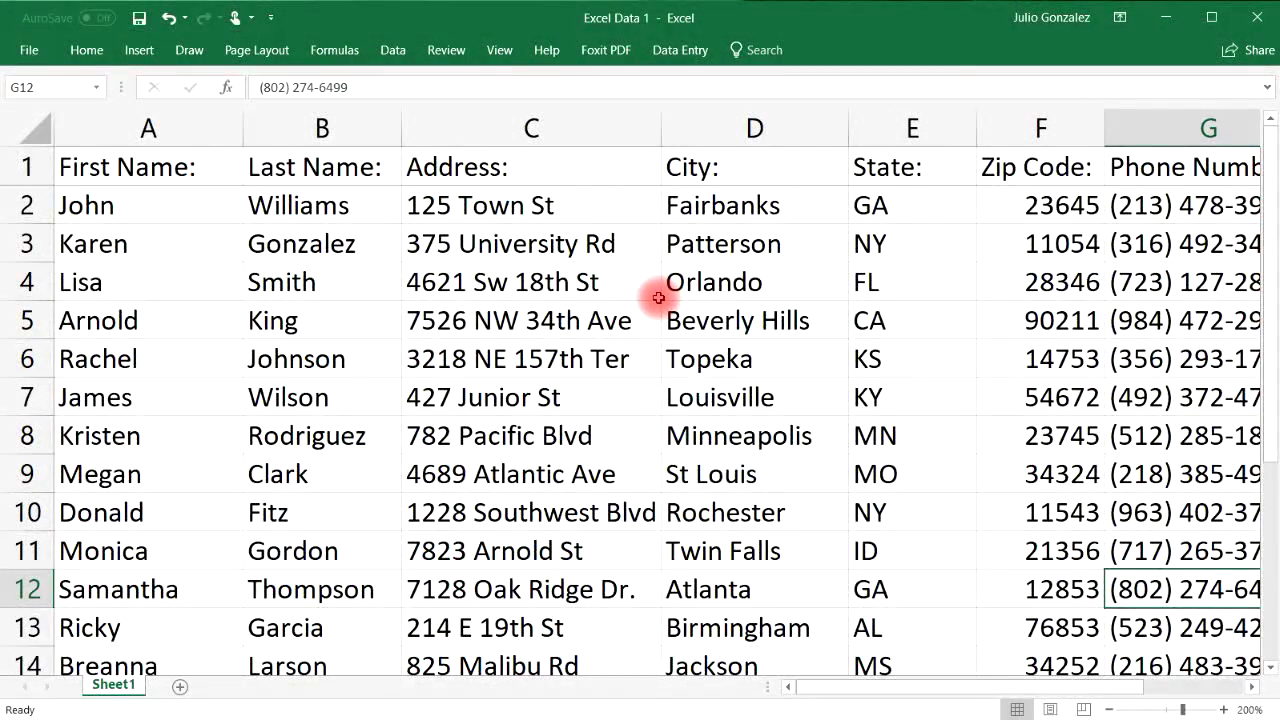
Unfreeze the panes so the header row scrolls away with the contact records.
click(505, 51)
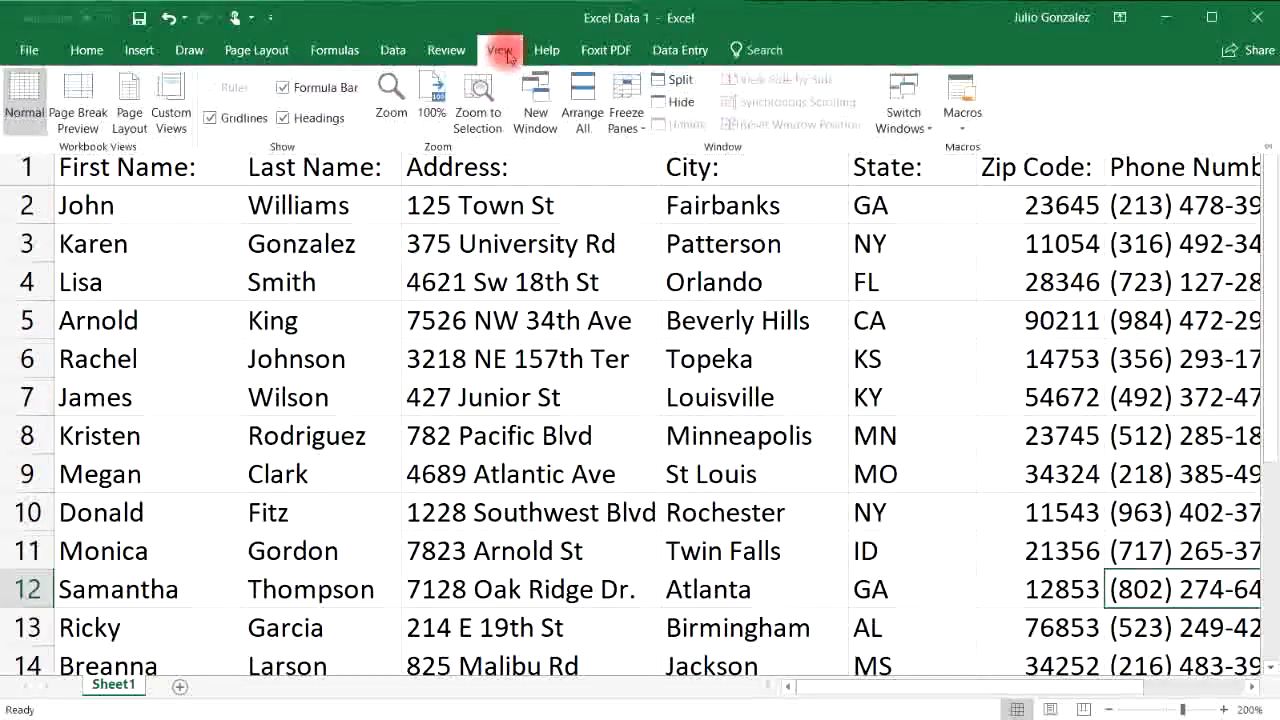
click(628, 124)
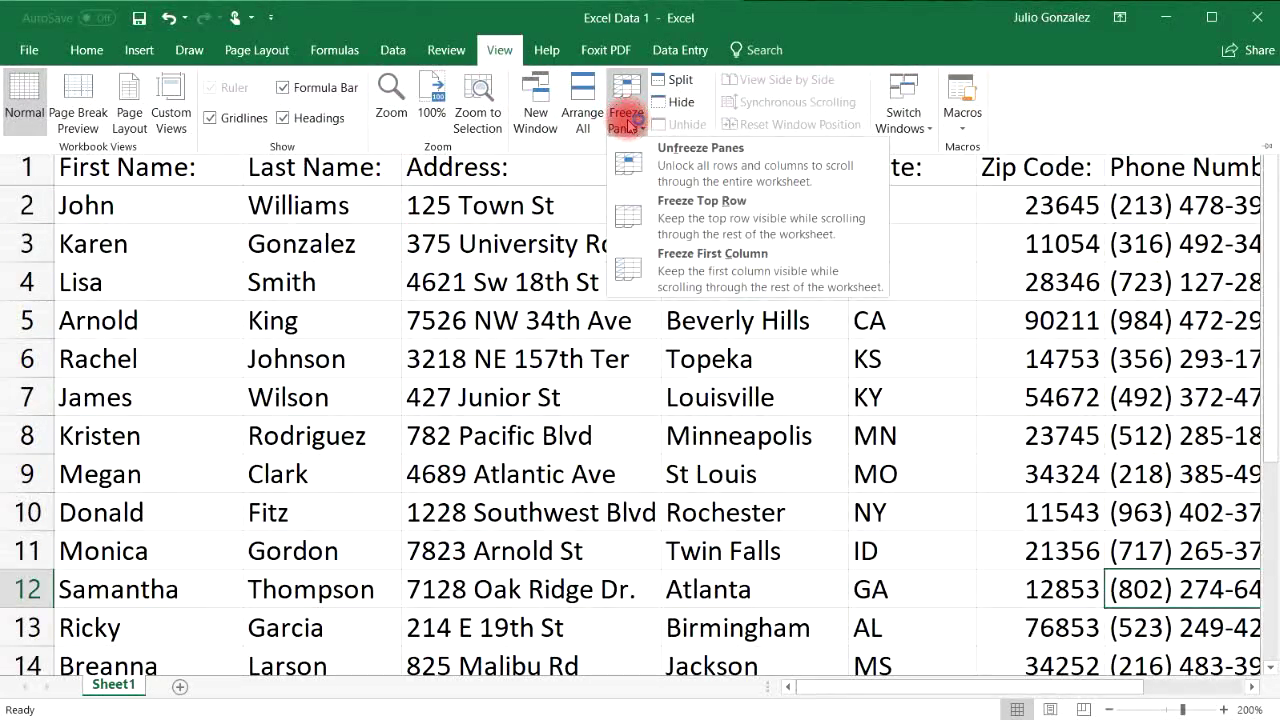
click(683, 178)
mouse_move(1270, 272)
mouse_down()
mouse_move(1260, 257)
mouse_move(1260, 440)
mouse_move(1258, 264)
mouse_up()
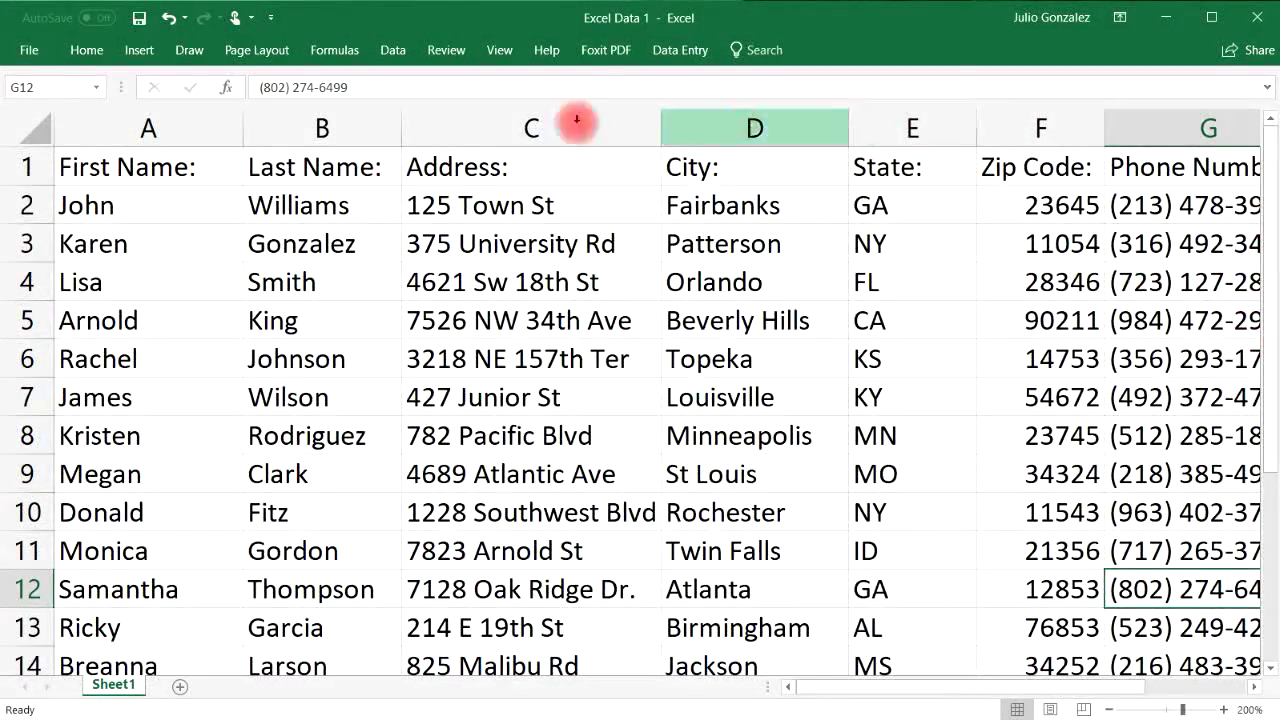
Freeze the first column and scroll right to test it.
click(504, 57)
click(638, 108)
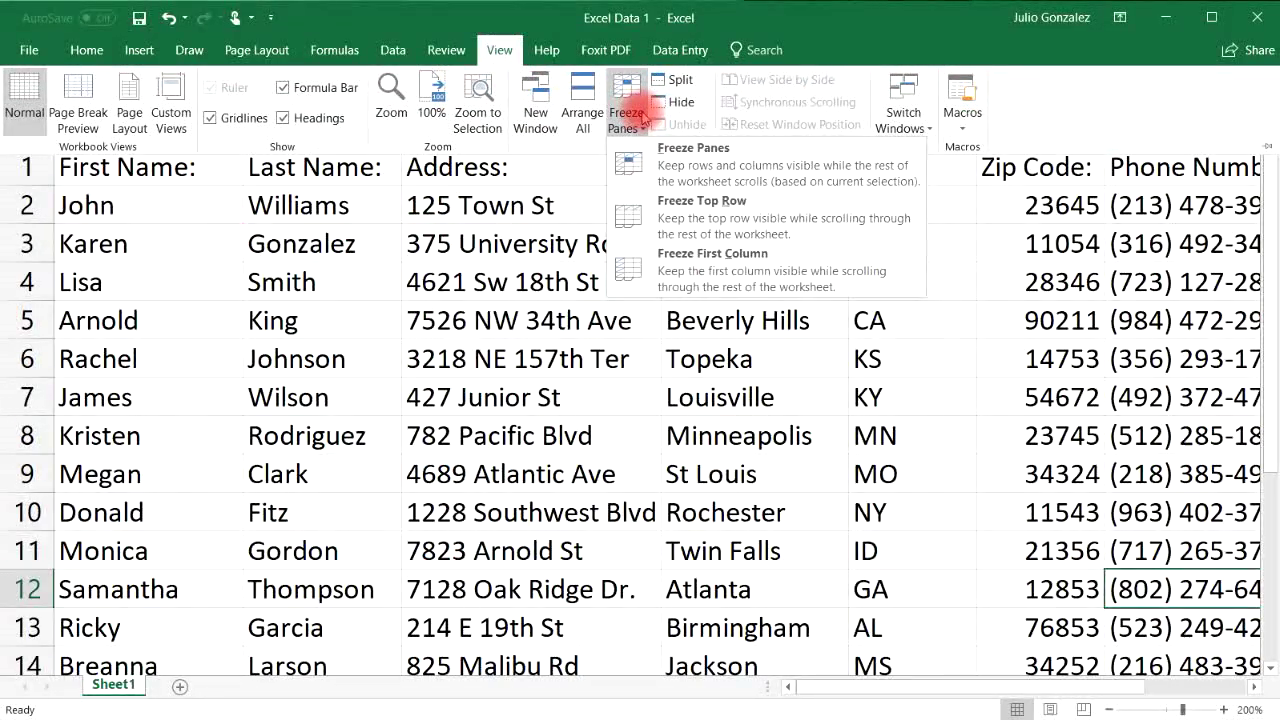
click(686, 274)
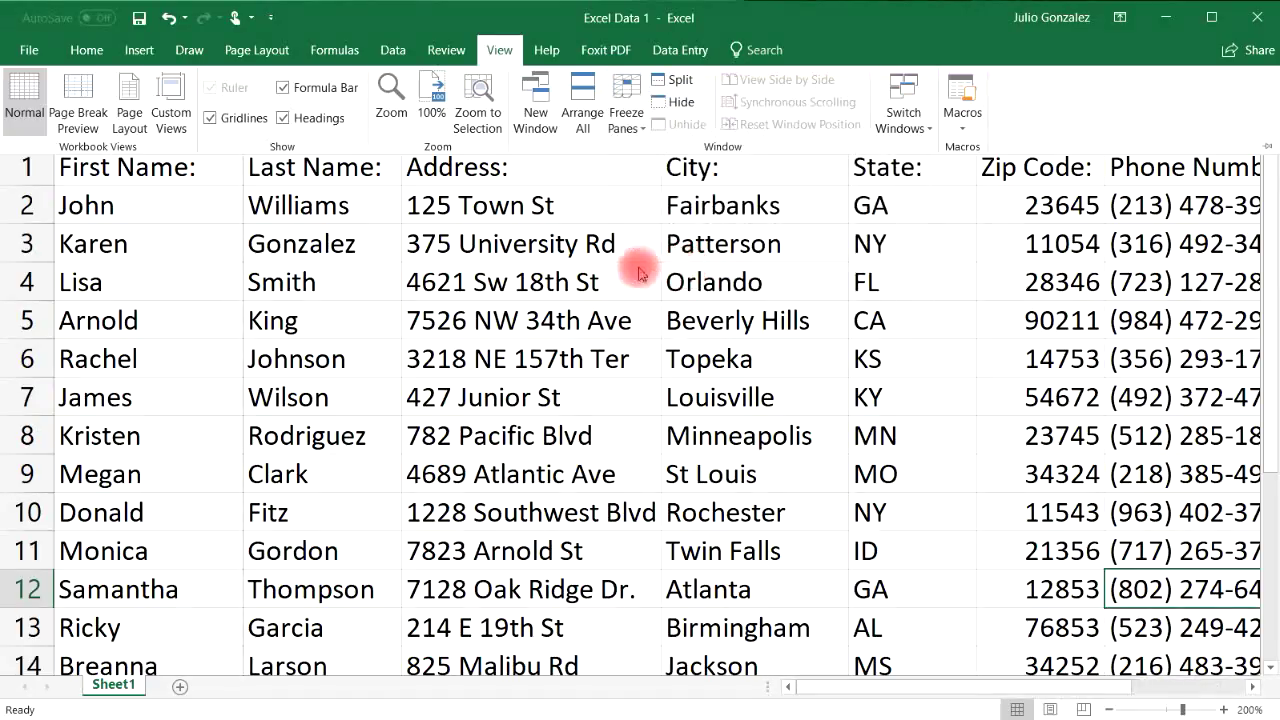
drag(822, 687, 960, 686)
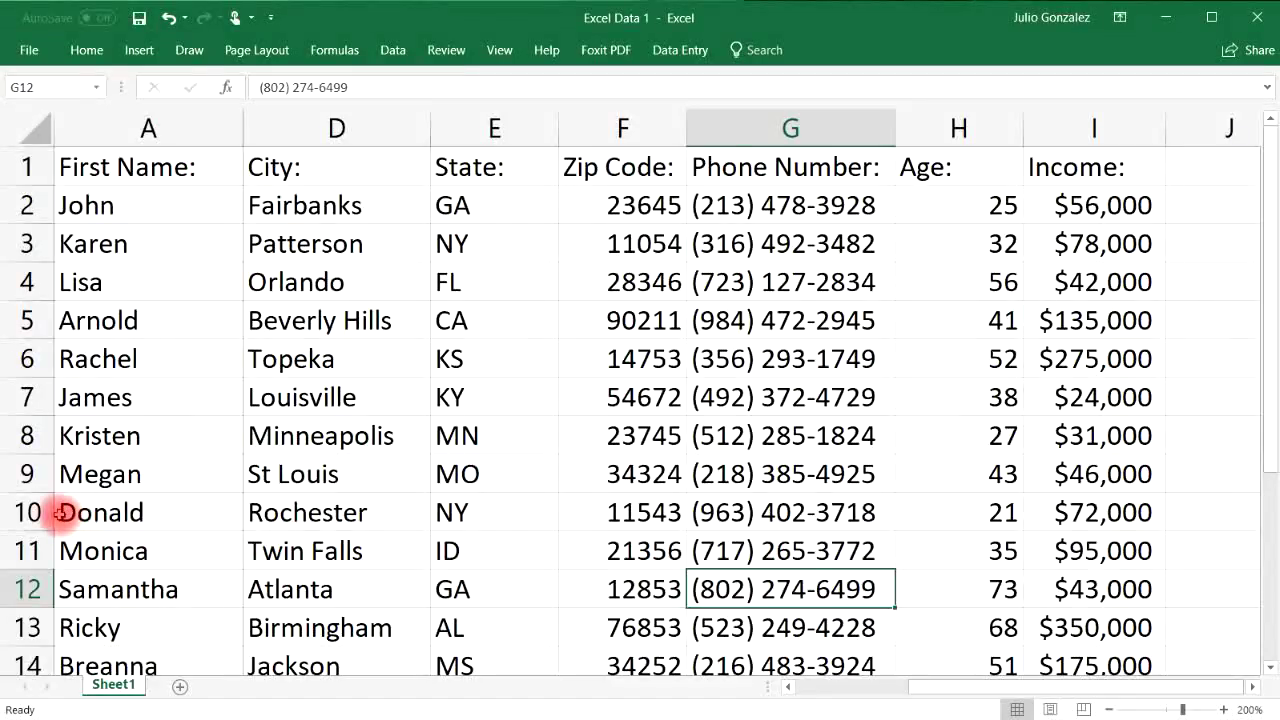
Select rows 10 and 13 and scroll right to compare them against the frozen first names.
click(50, 512)
click(790, 514)
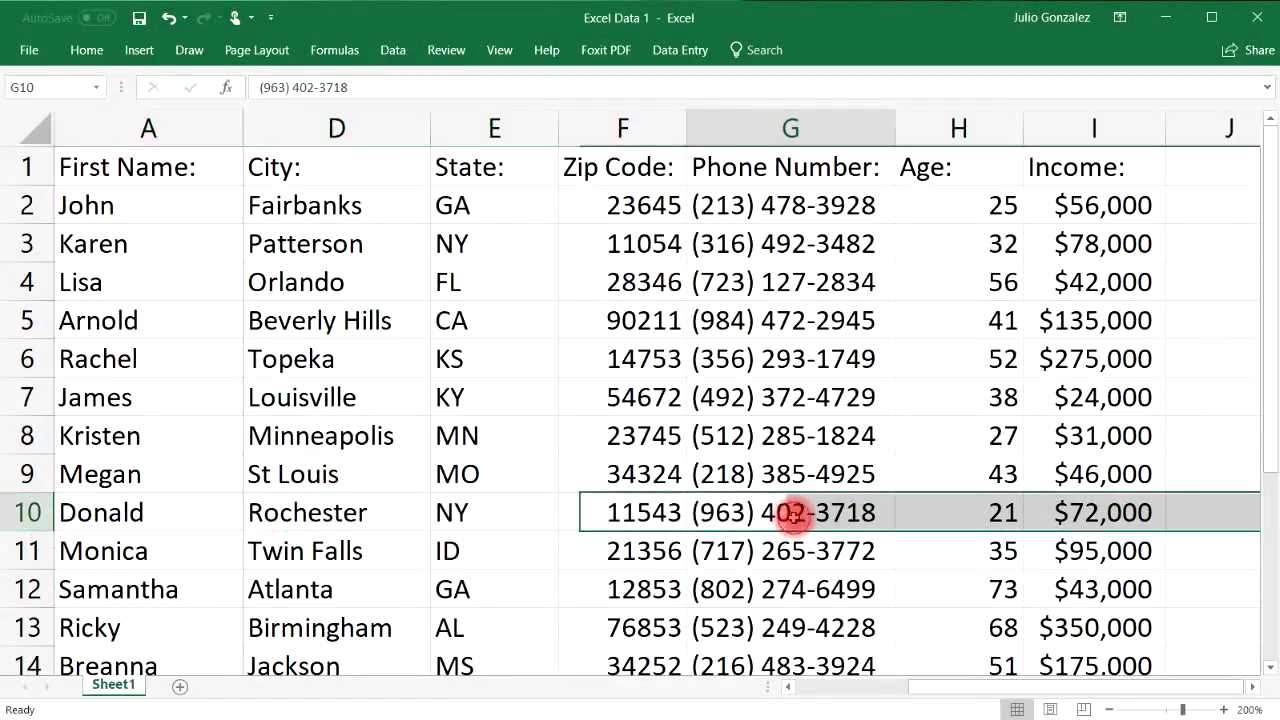
click(28, 514)
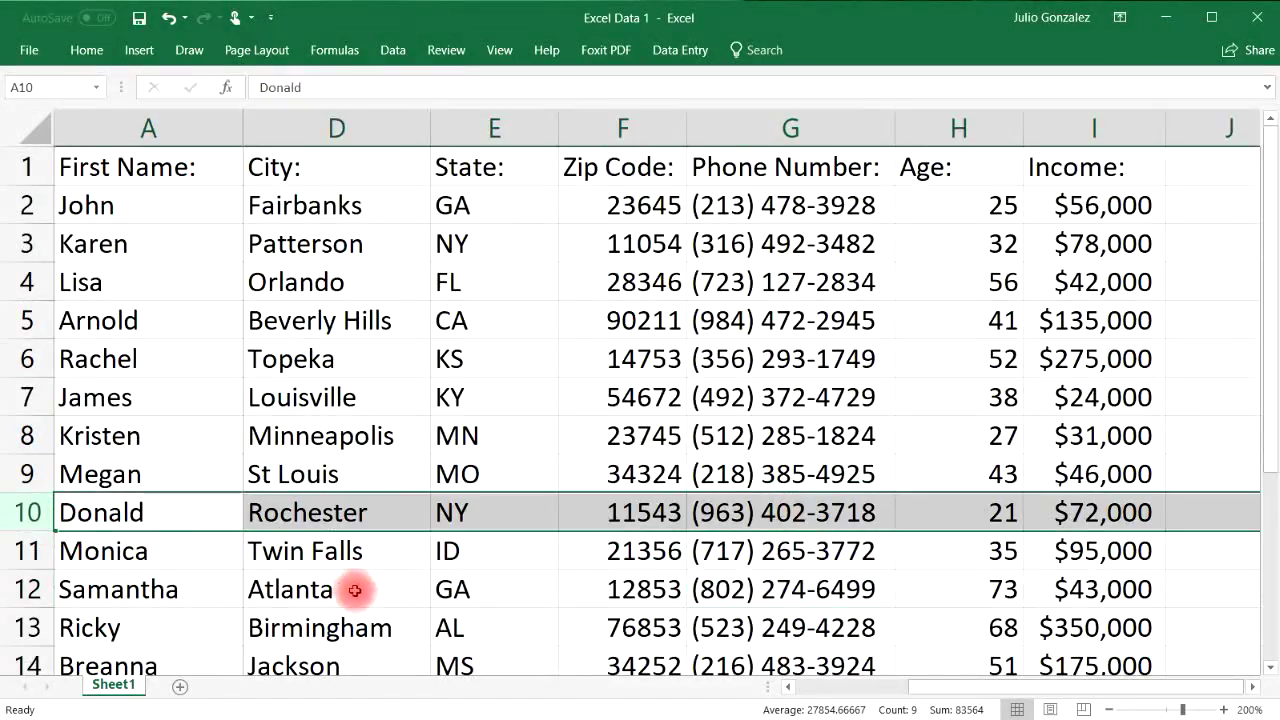
click(28, 627)
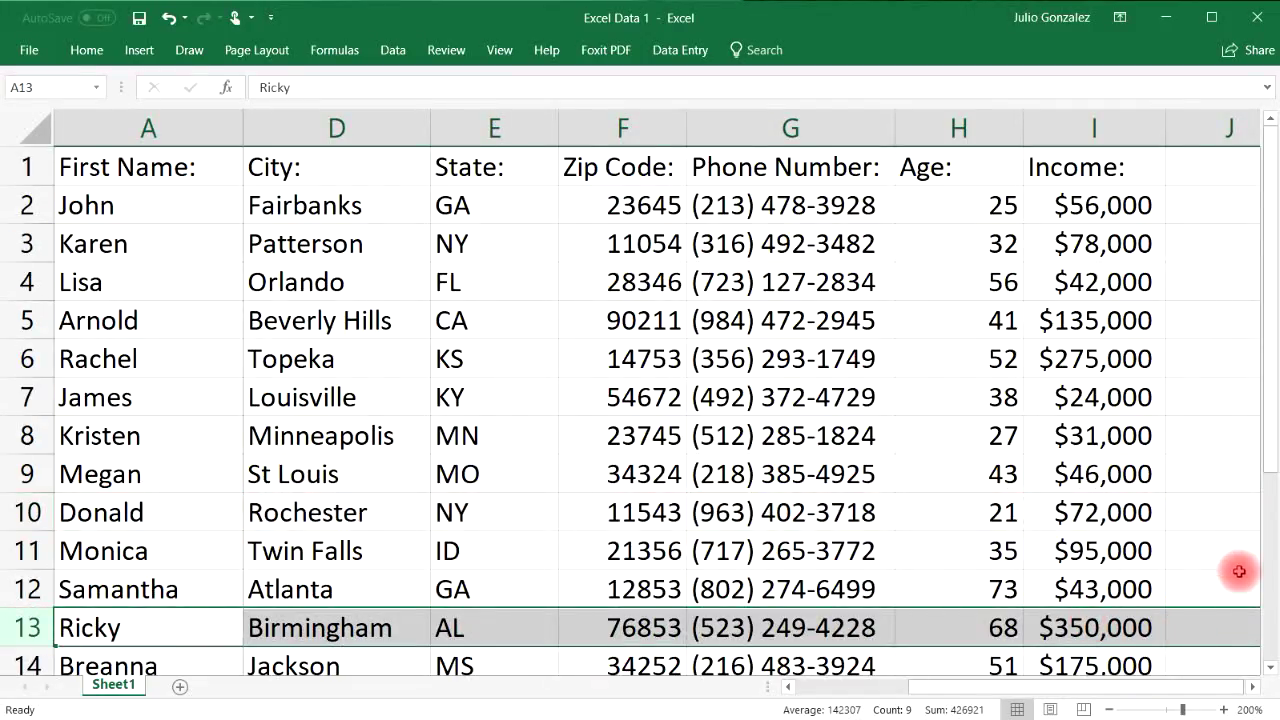
drag(1070, 686, 1109, 680)
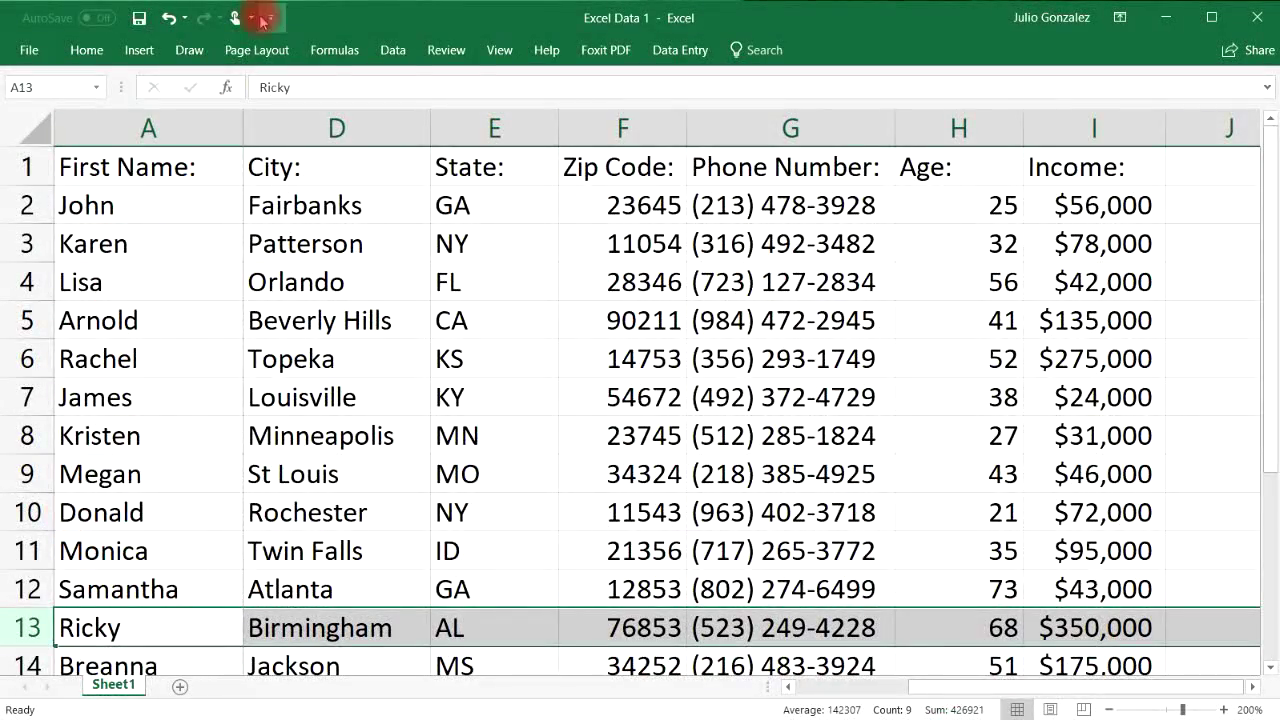
Unfreeze the first column and select cell A1.
click(499, 52)
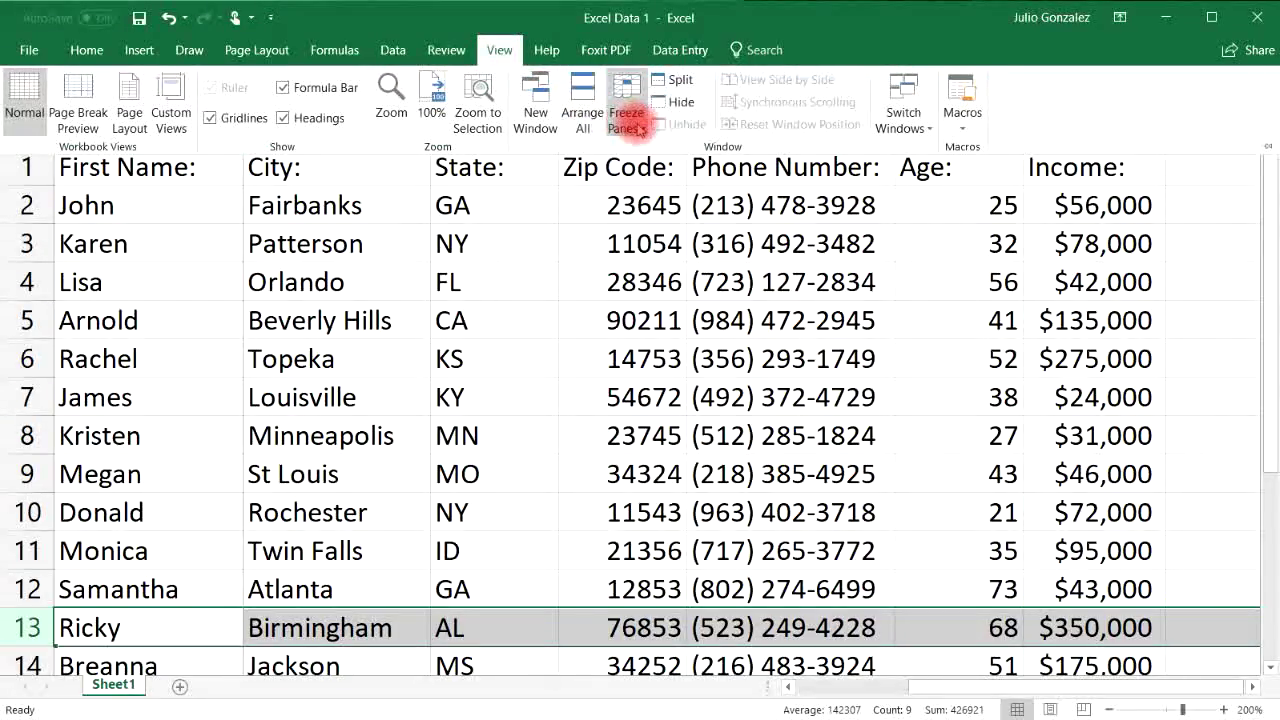
click(628, 120)
click(686, 188)
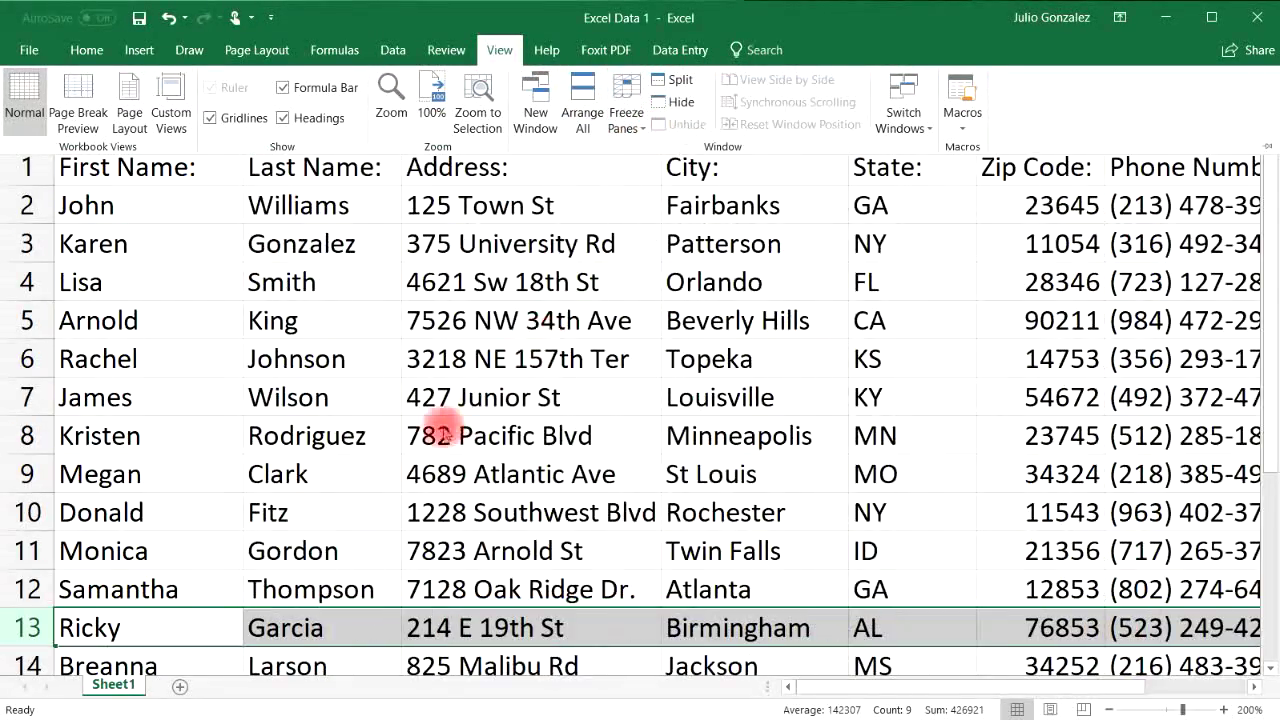
click(171, 166)
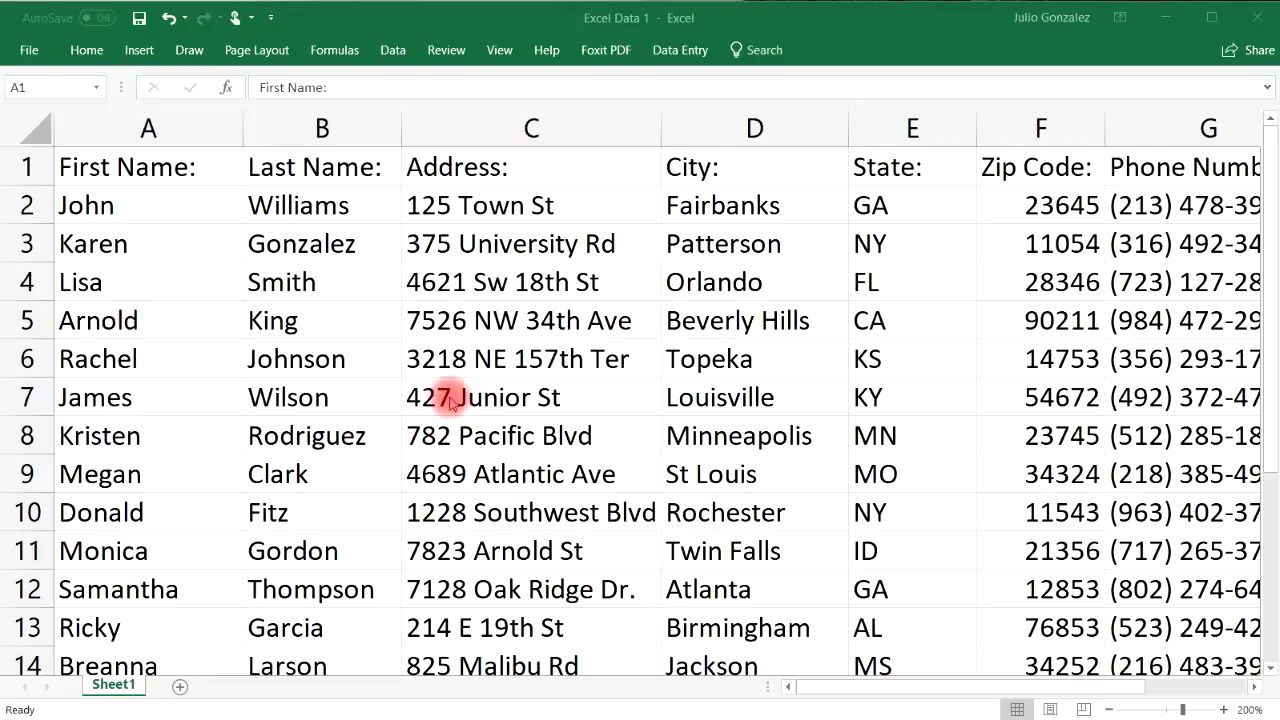
Freeze panes at cell C6, locking rows 1–5 and columns A–B, then scroll both ways to test.
click(474, 366)
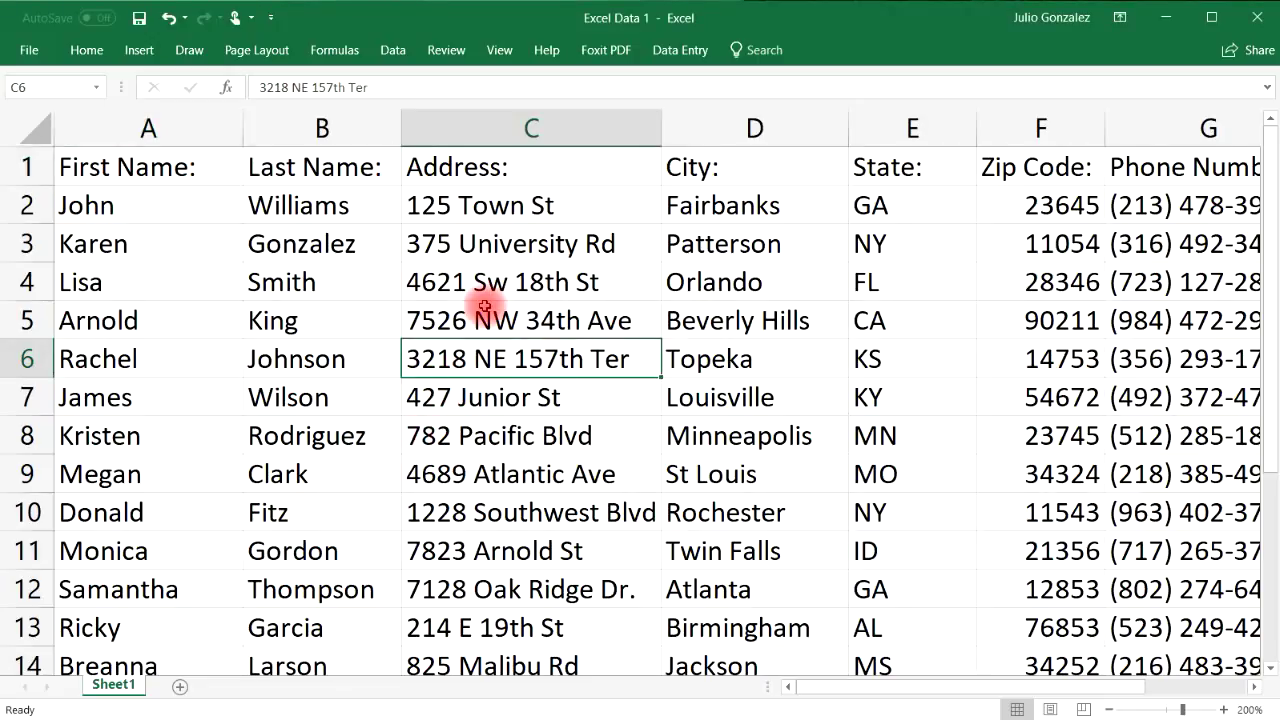
click(508, 55)
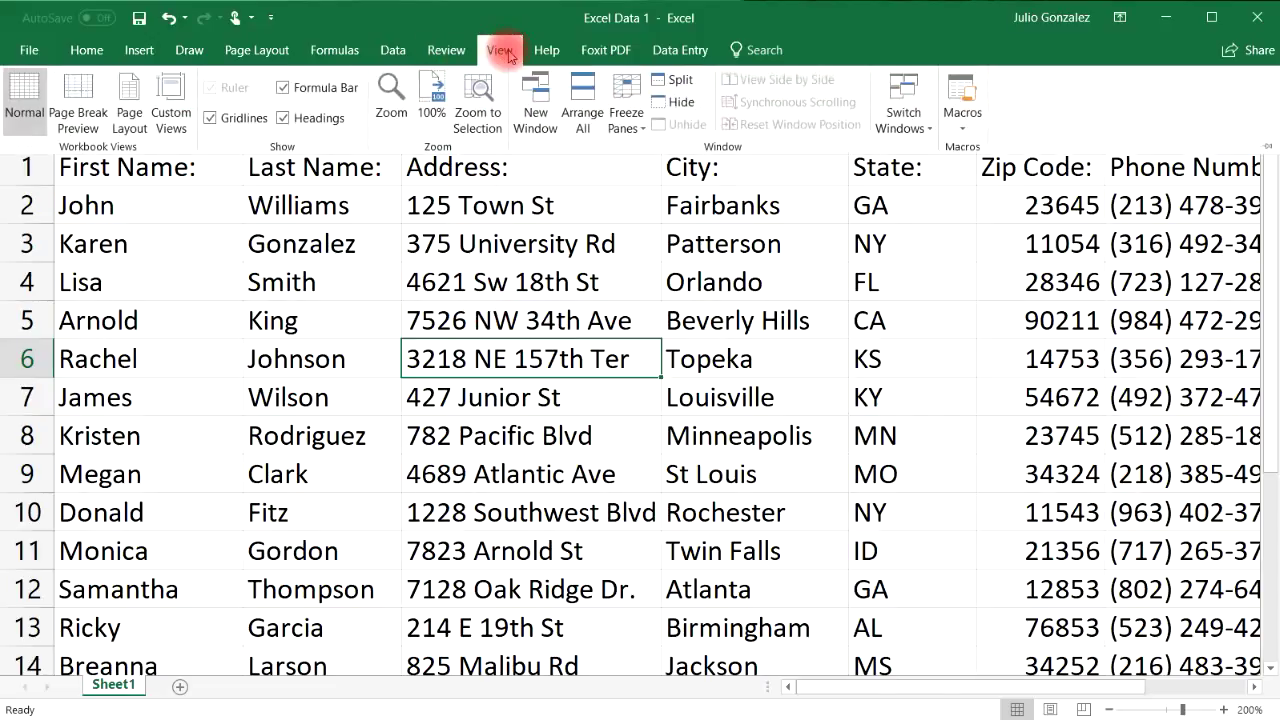
click(623, 118)
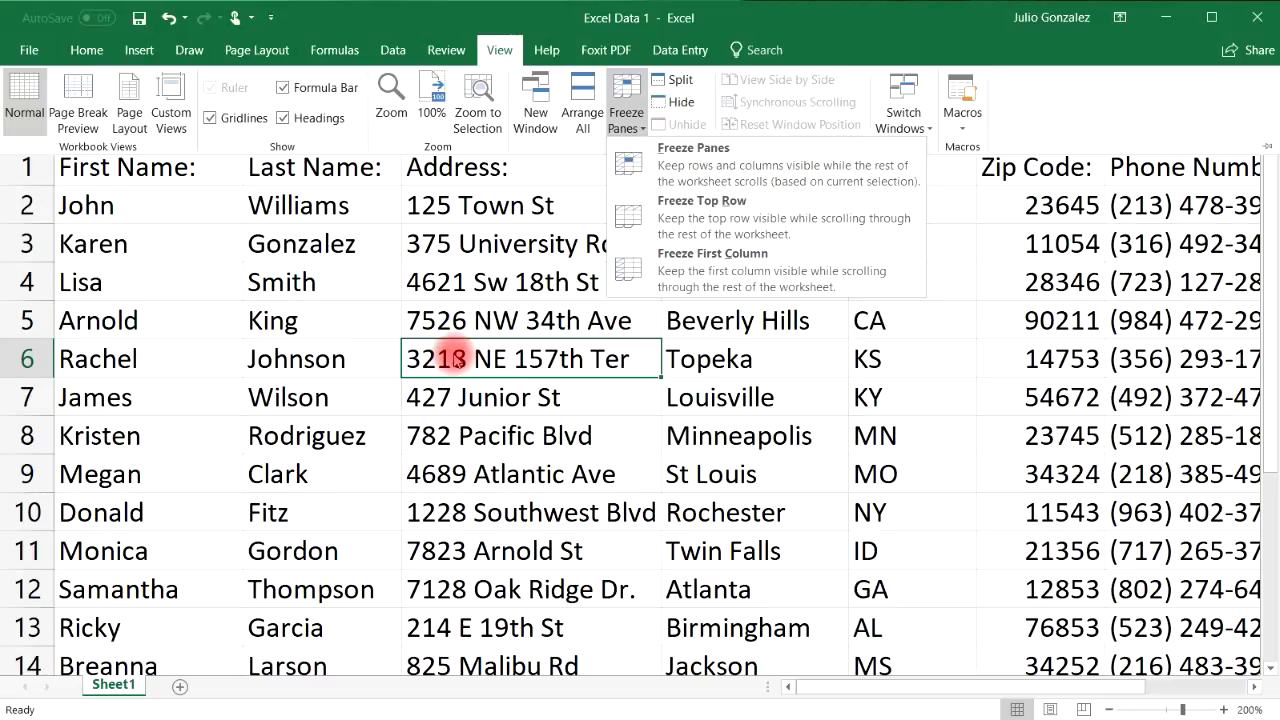
click(726, 164)
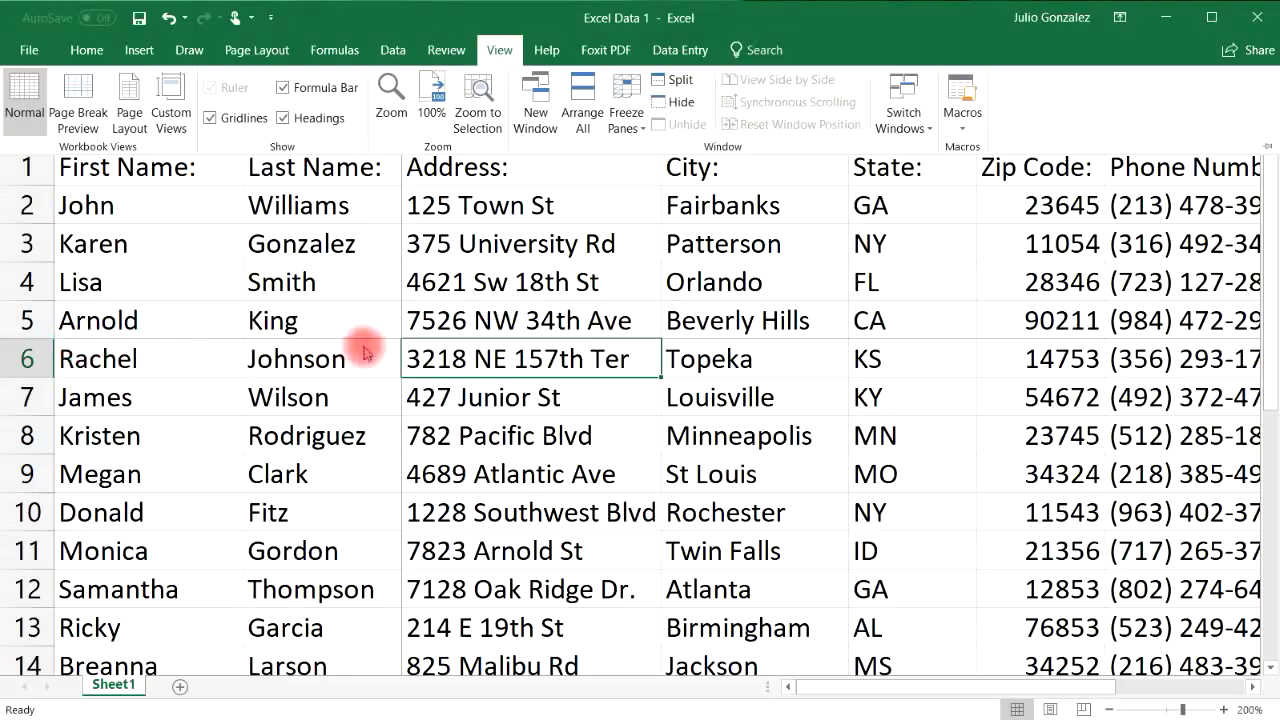
click(563, 365)
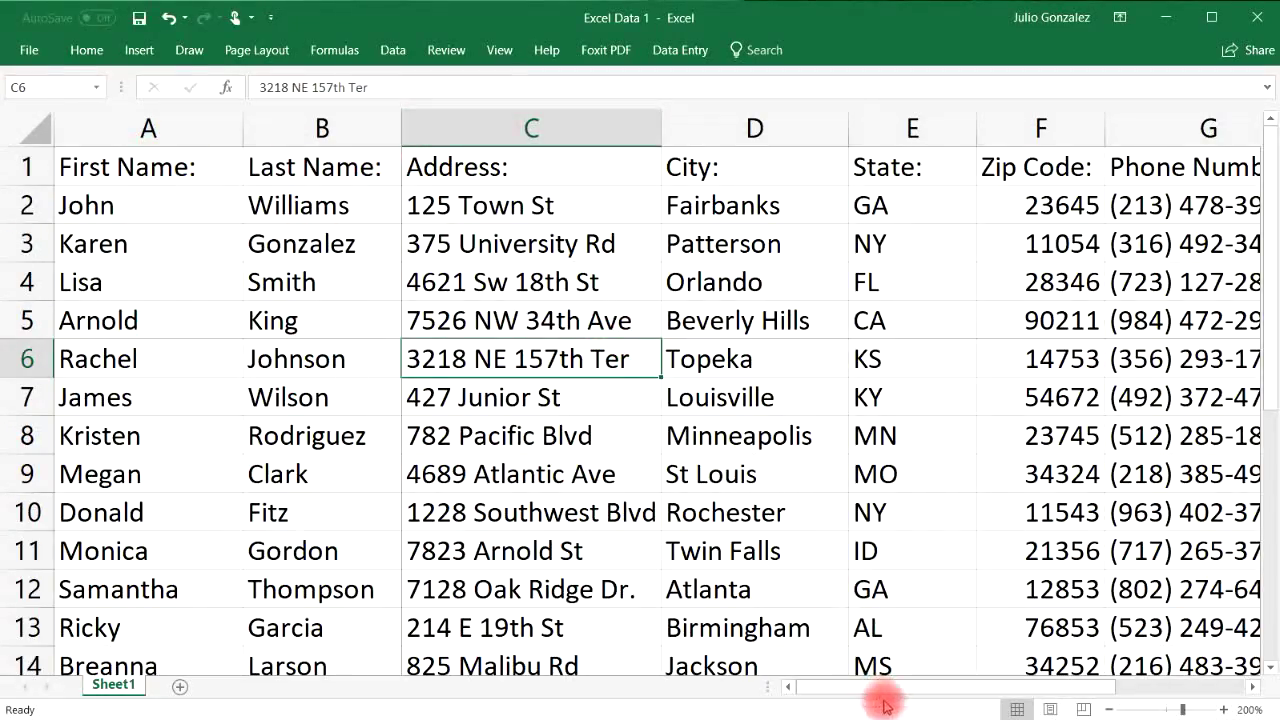
mouse_move(877, 693)
mouse_down()
mouse_move(1017, 680)
mouse_move(866, 697)
mouse_up()
drag(1267, 267, 1258, 235)
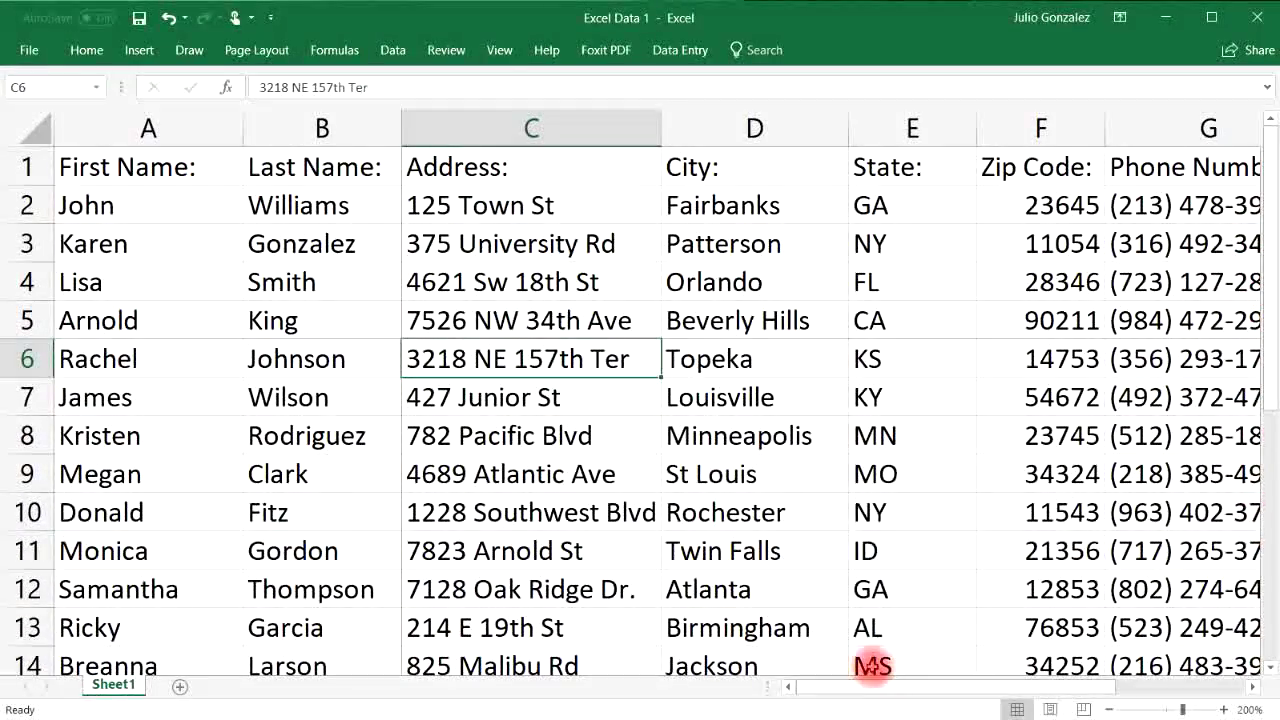
Remove the existing freeze at cell C6.
click(496, 50)
click(636, 118)
click(672, 164)
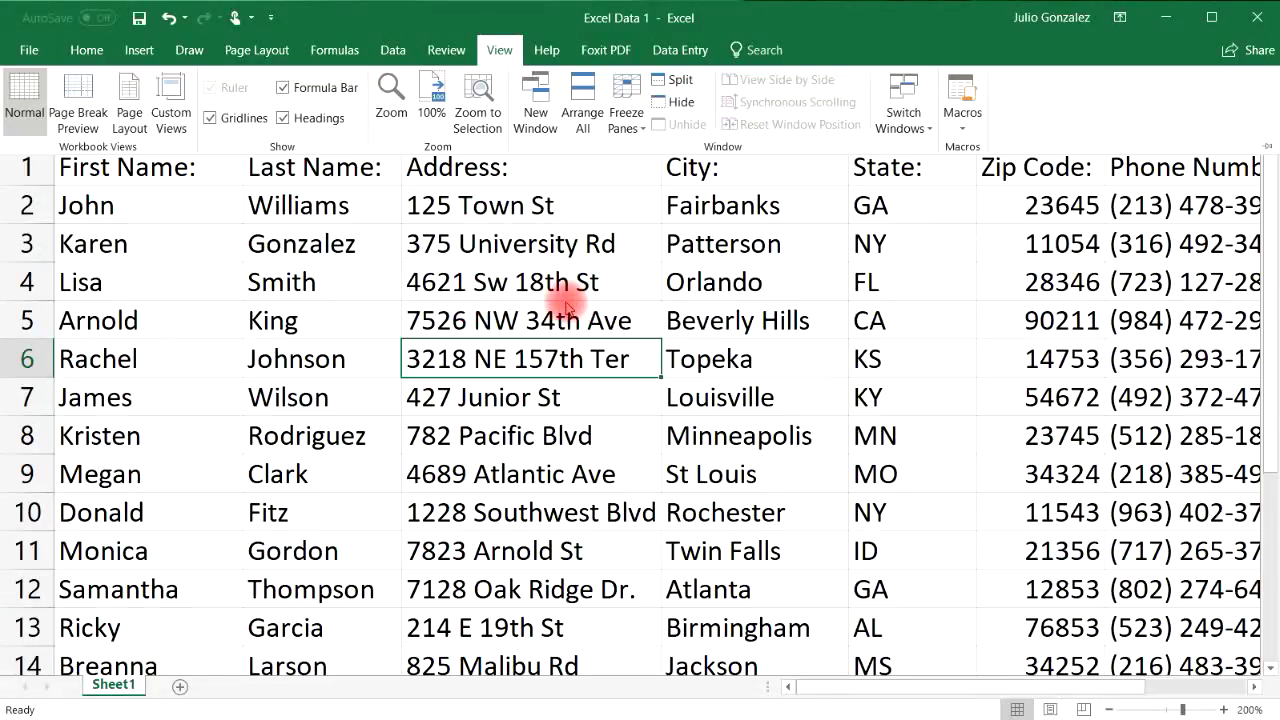
click(282, 206)
Freeze the panes at cell B2.
click(304, 210)
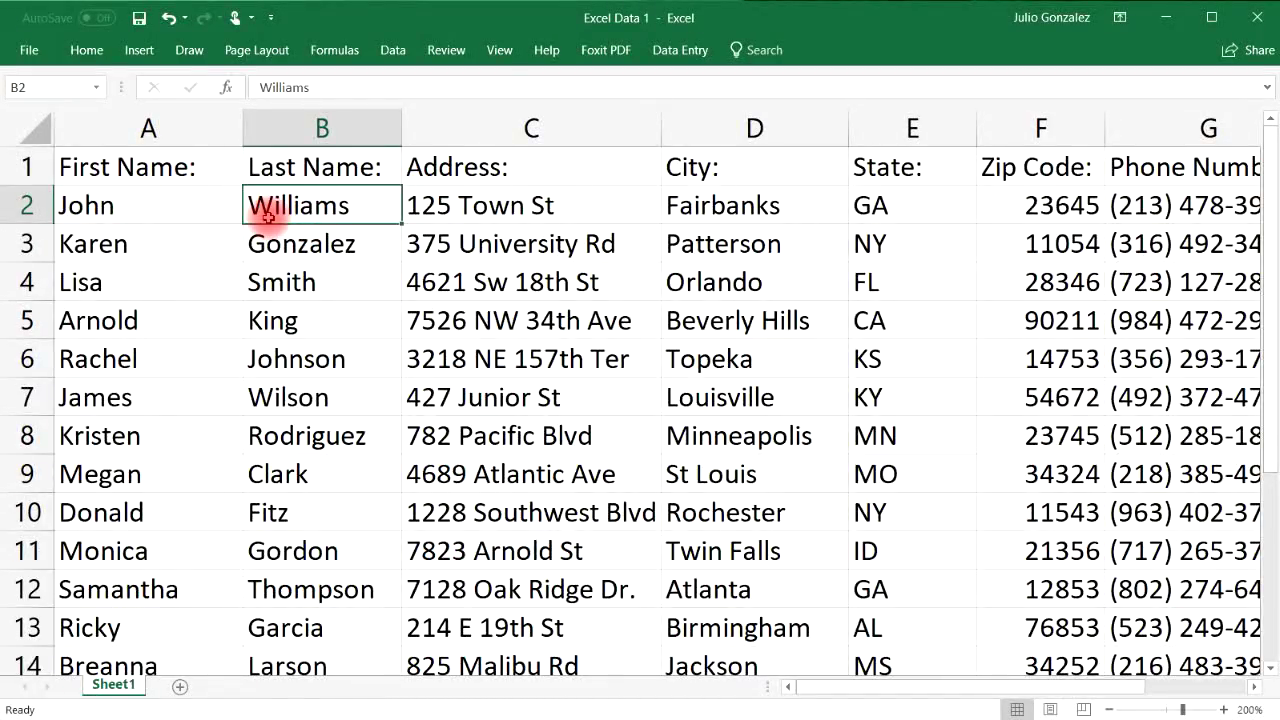
click(508, 62)
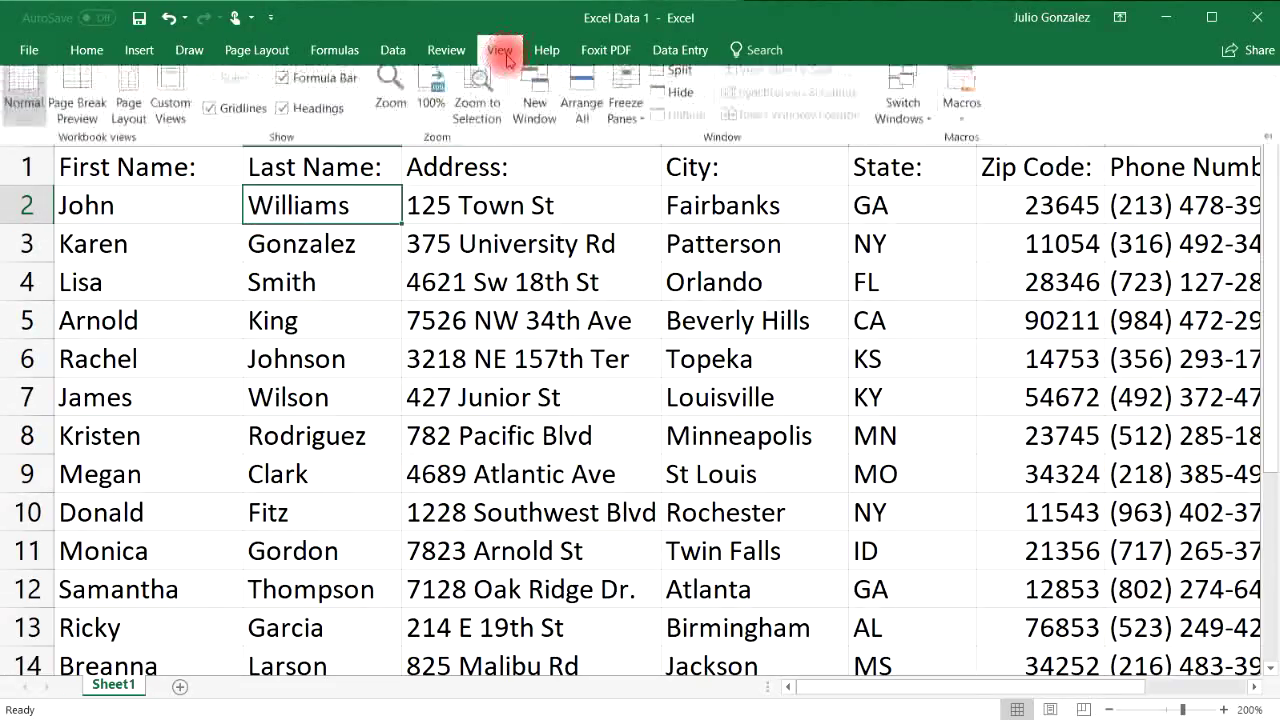
click(624, 100)
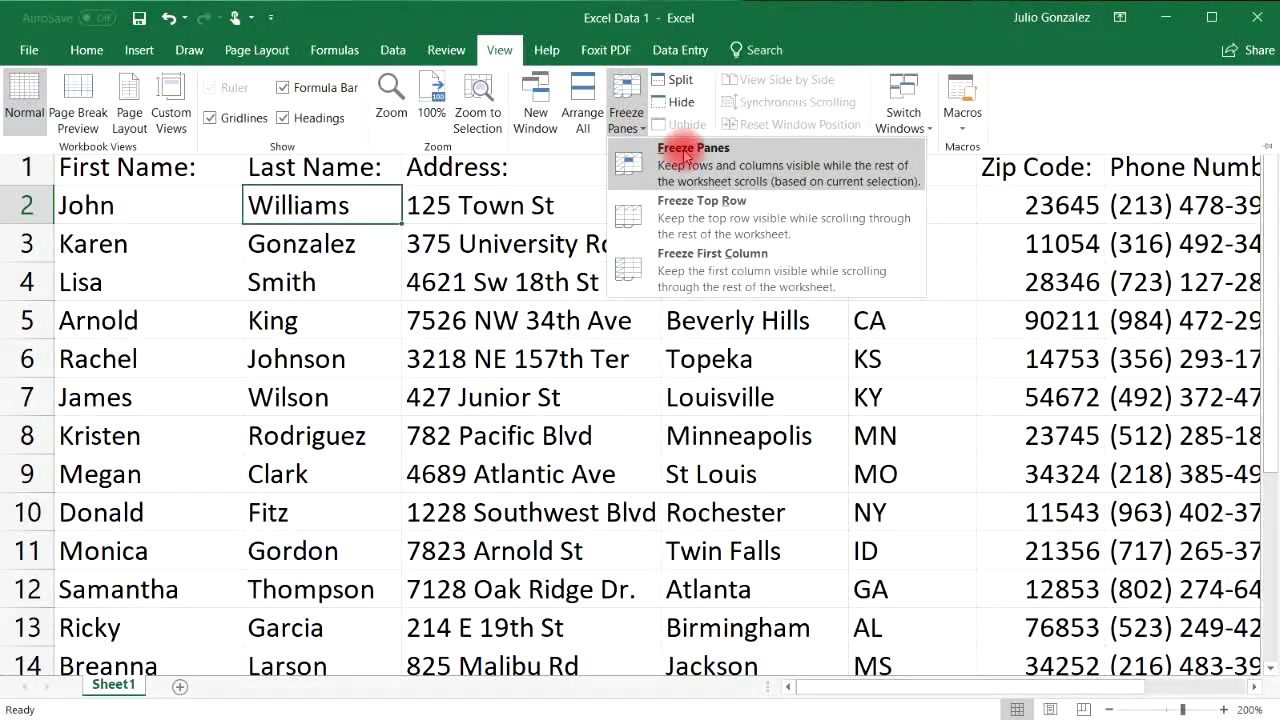
click(687, 157)
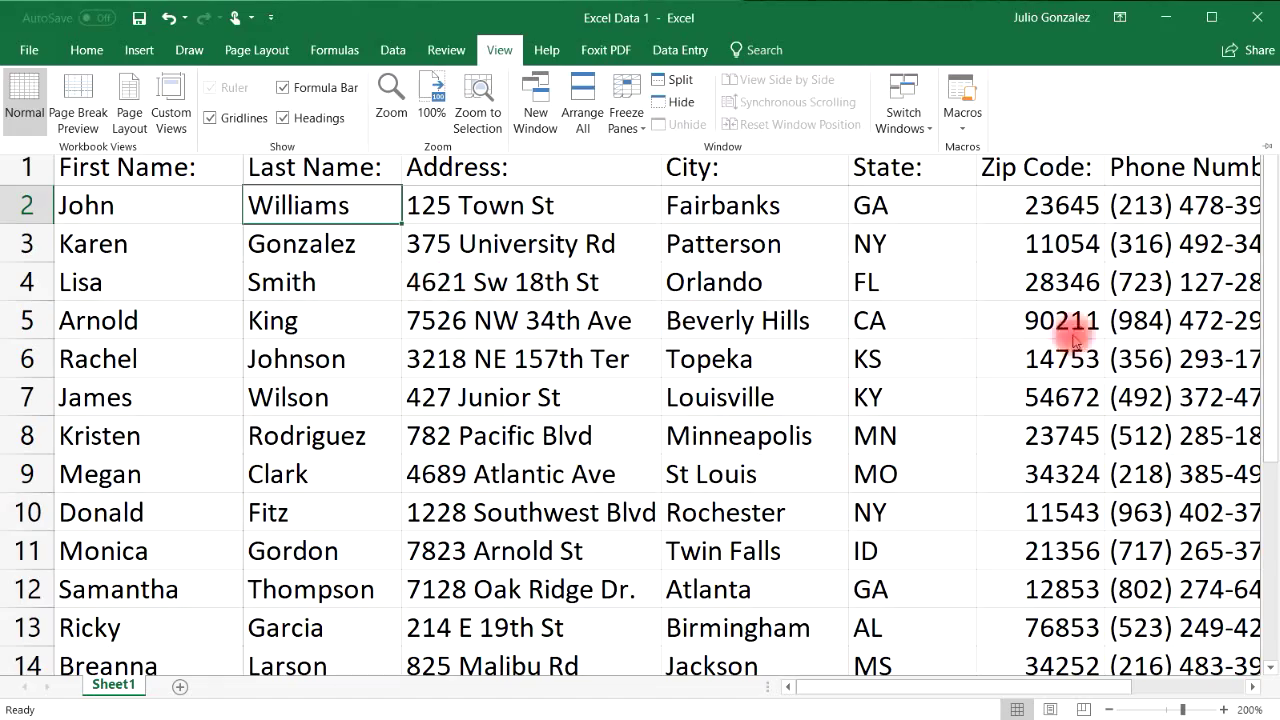
mouse_move(1270, 235)
mouse_down()
mouse_move(1270, 450)
mouse_move(1270, 225)
mouse_up()
mouse_move(814, 689)
mouse_down()
mouse_move(943, 686)
mouse_move(810, 690)
mouse_up()
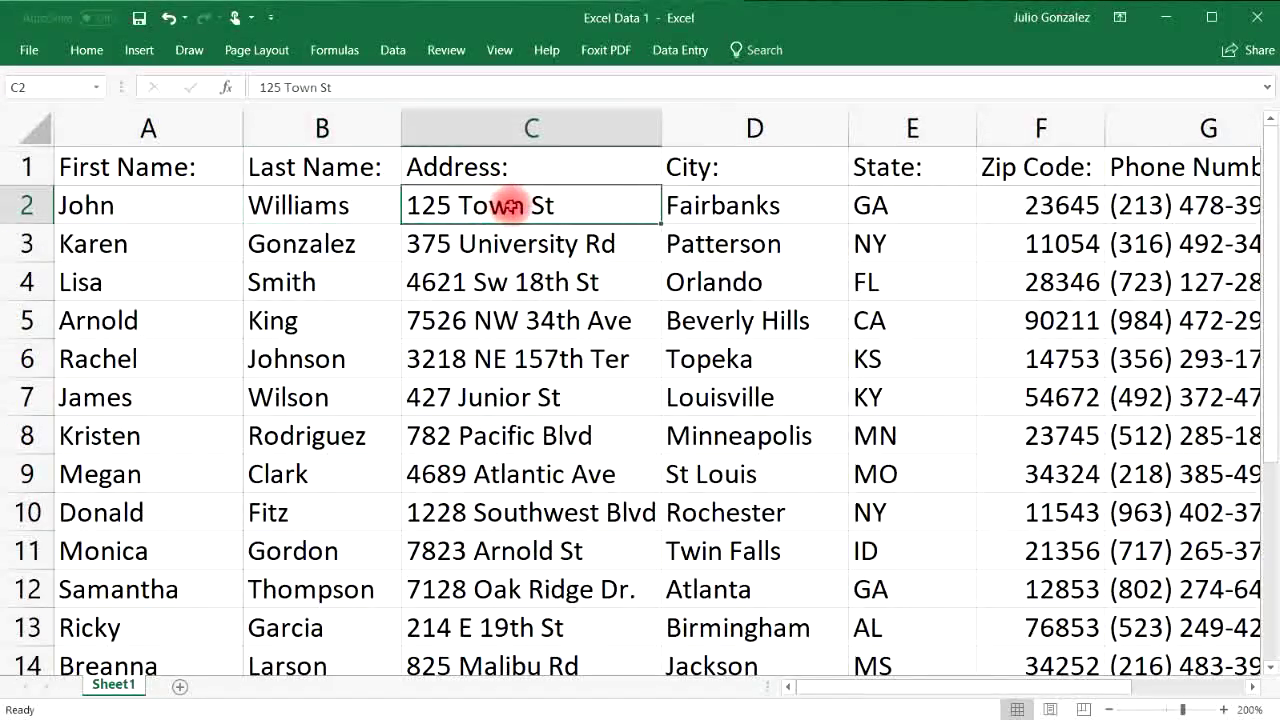
Freeze panes at C2 to lock row 1 and columns A–B, then scroll right and down.
click(501, 58)
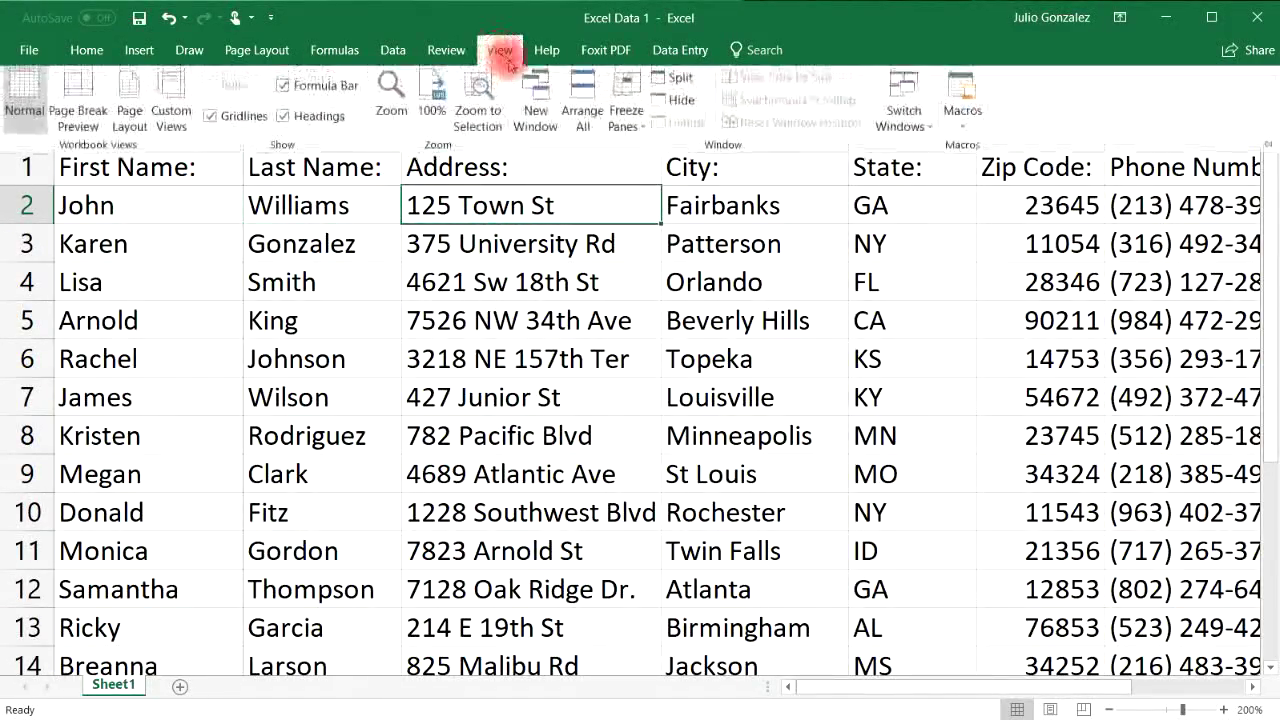
click(626, 112)
click(657, 149)
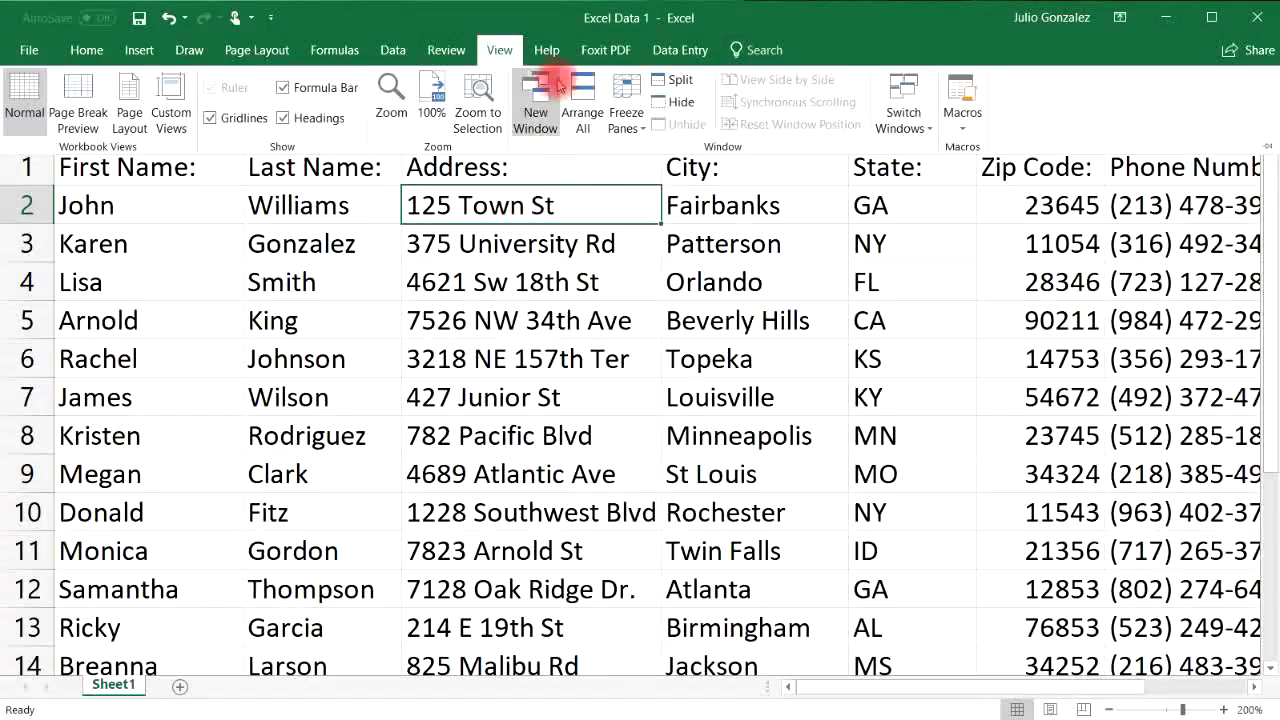
click(645, 133)
click(645, 200)
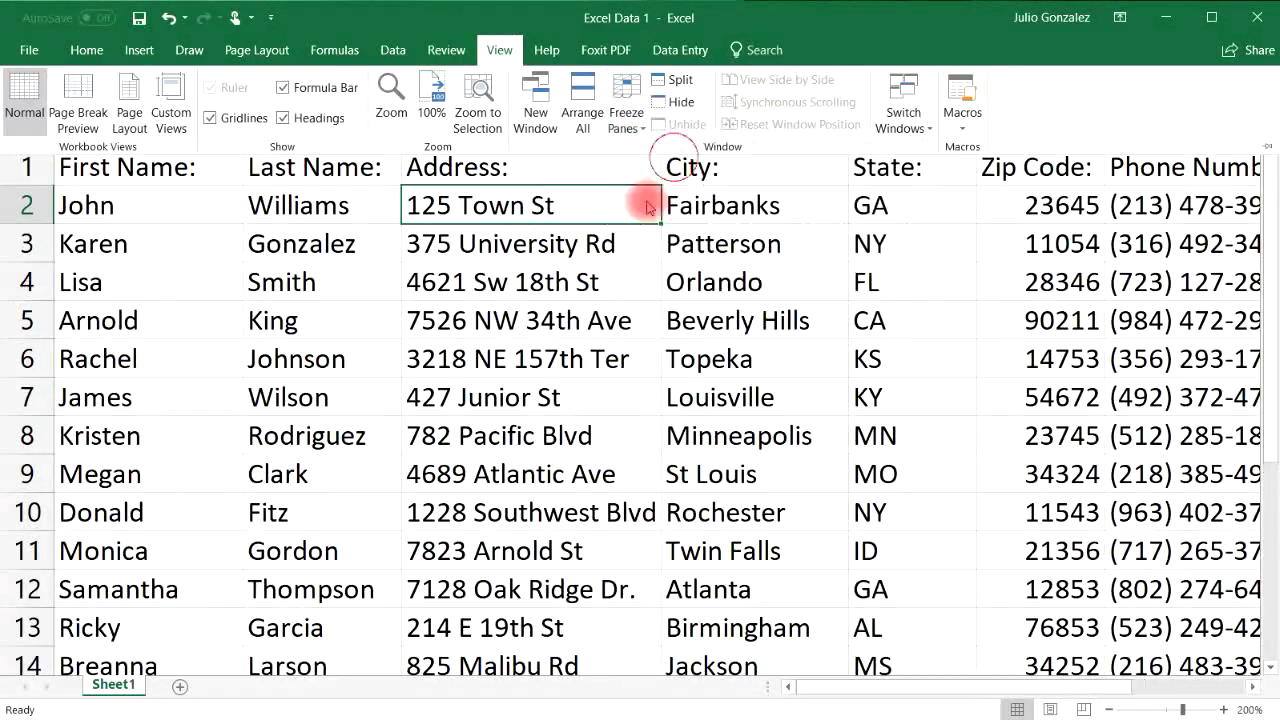
mouse_move(851, 696)
mouse_down()
mouse_move(980, 686)
mouse_move(845, 698)
mouse_up()
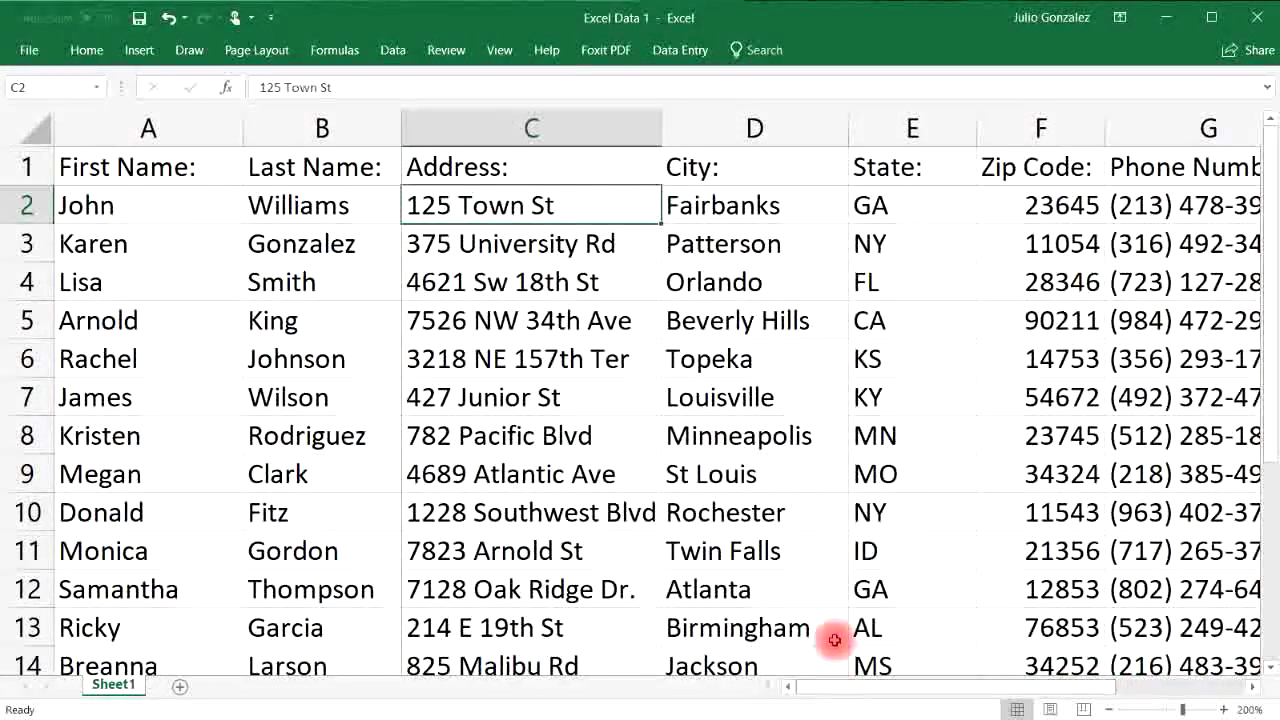
mouse_move(1268, 262)
mouse_down()
mouse_move(1260, 486)
mouse_move(1266, 266)
mouse_up()
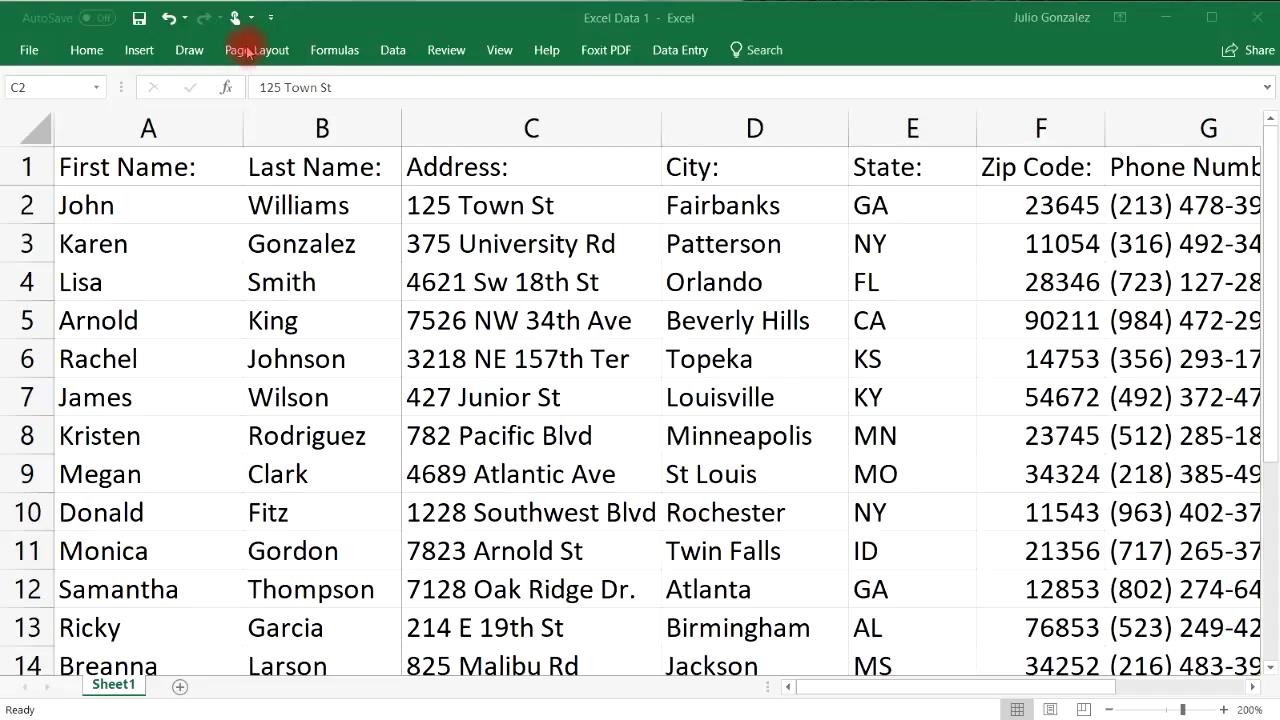
Unfreeze the panes set at C2.
click(495, 52)
click(622, 105)
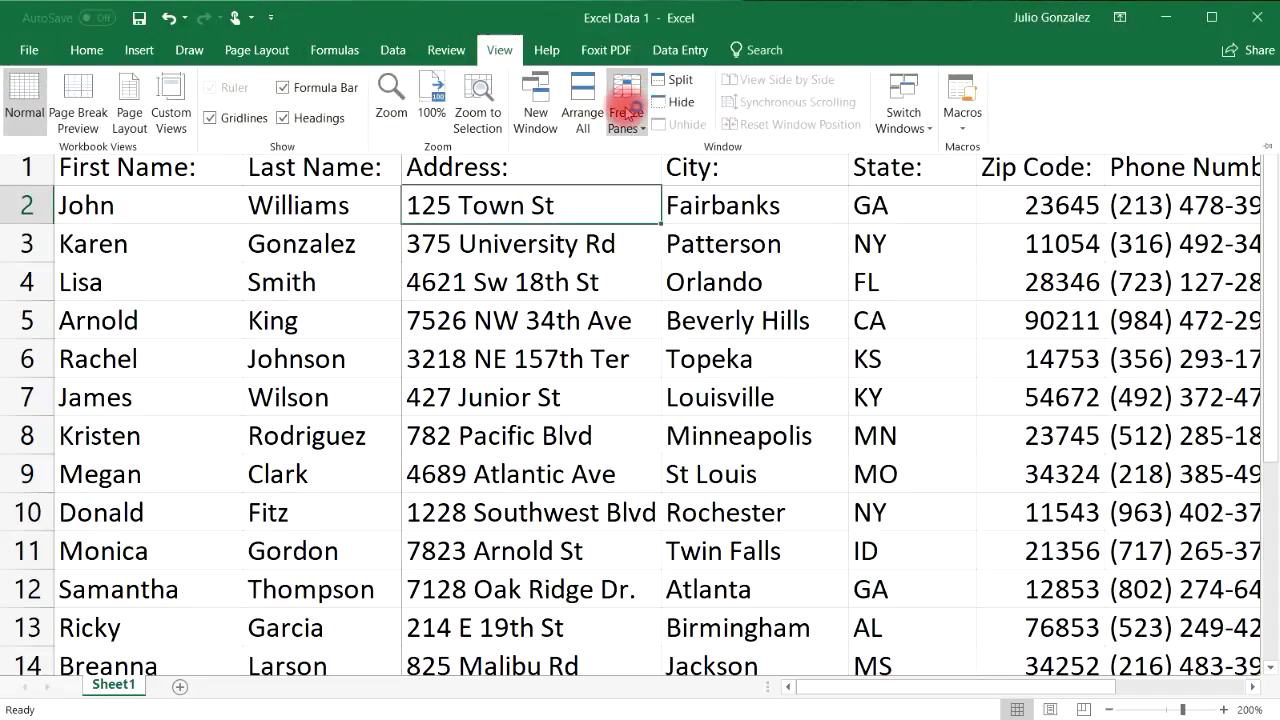
click(660, 147)
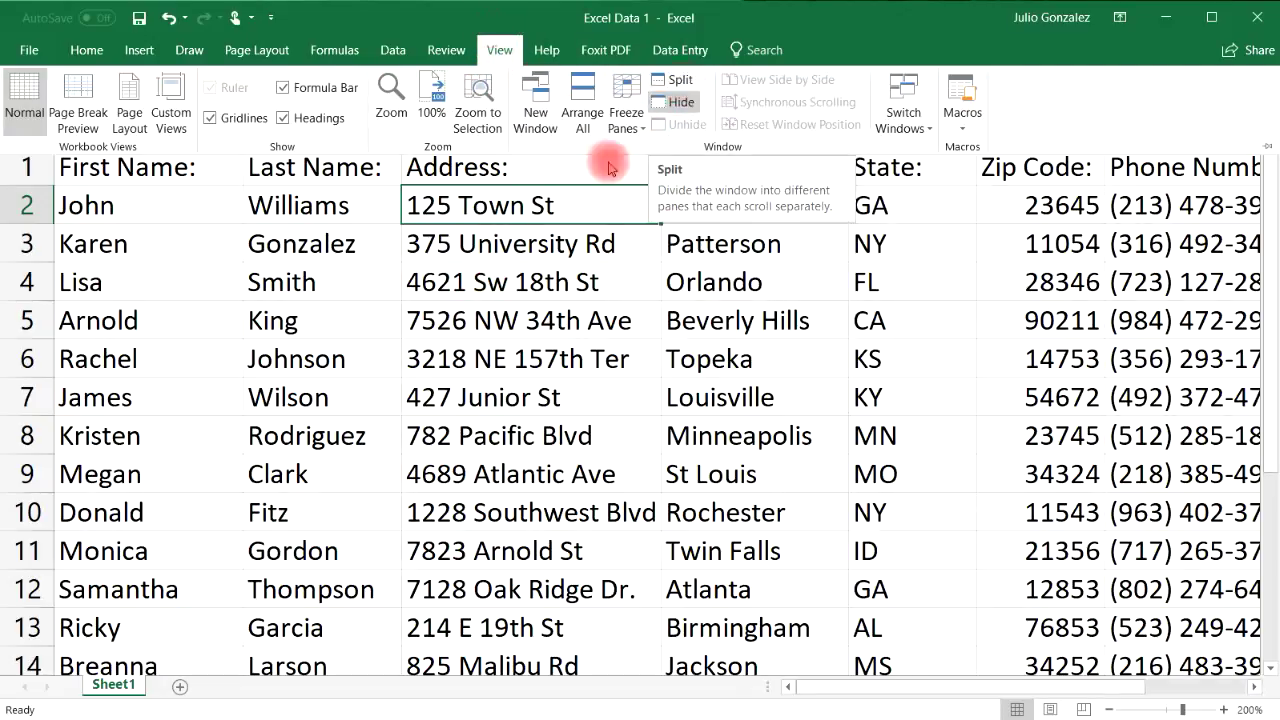
click(513, 334)
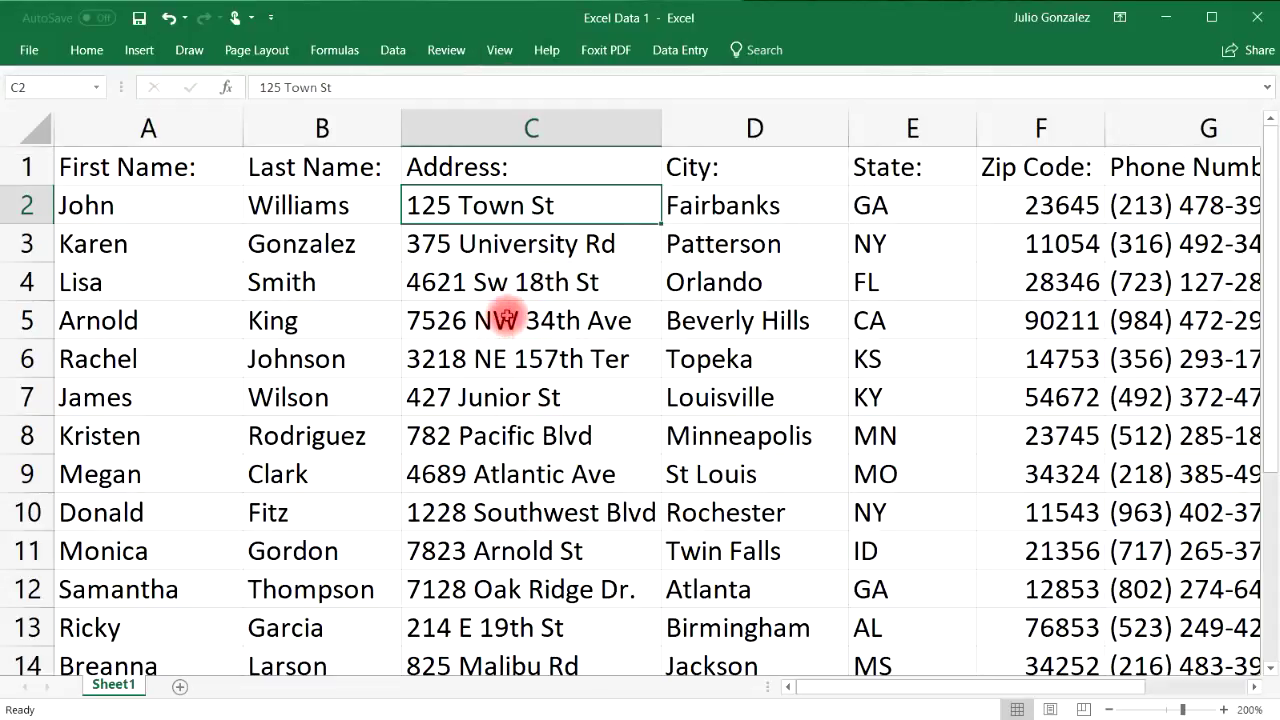
Split the sheet into four panes at cell C5.
click(481, 304)
click(501, 52)
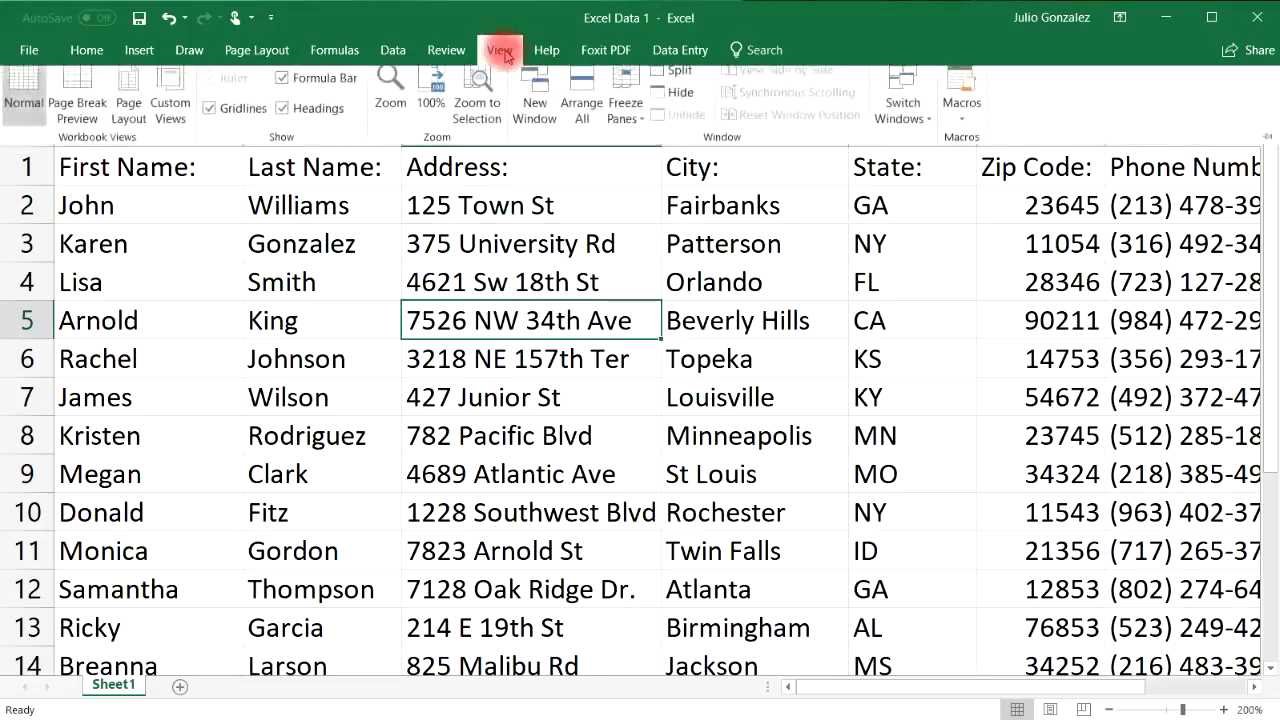
click(679, 81)
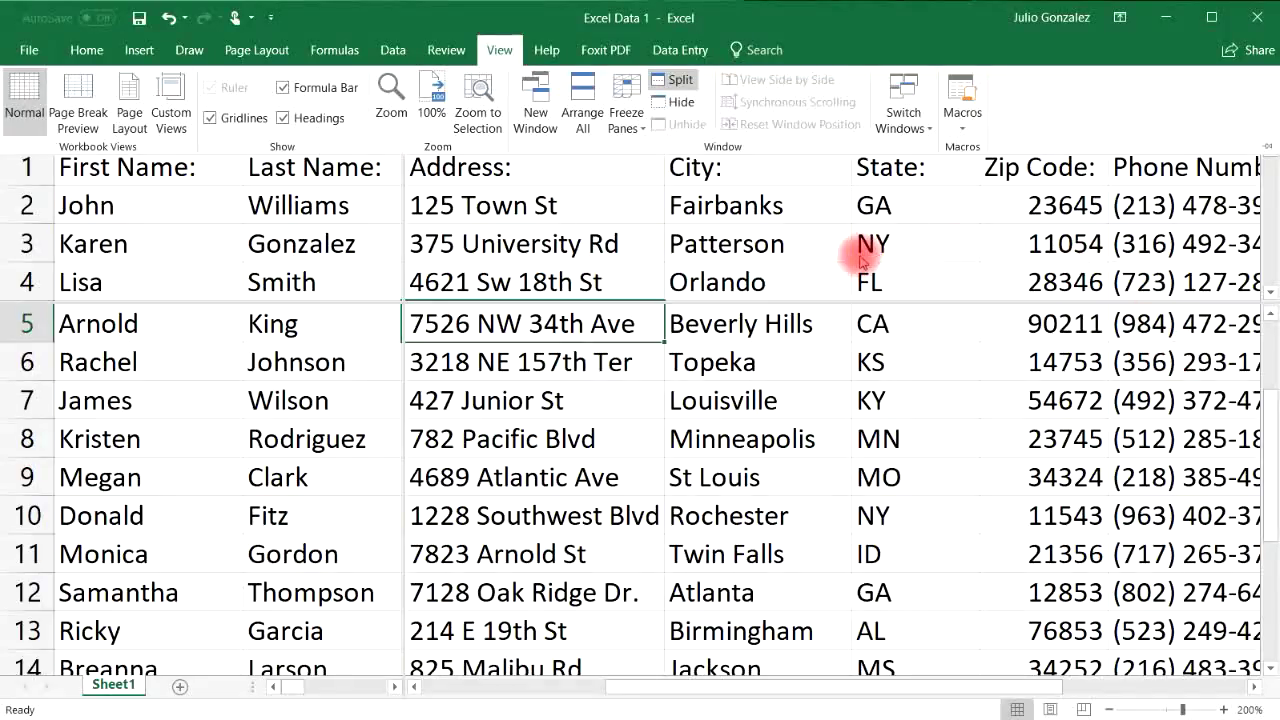
drag(1270, 467, 1262, 312)
mouse_move(1270, 136)
mouse_down()
mouse_move(1260, 263)
mouse_move(1252, 120)
mouse_move(1266, 132)
mouse_up()
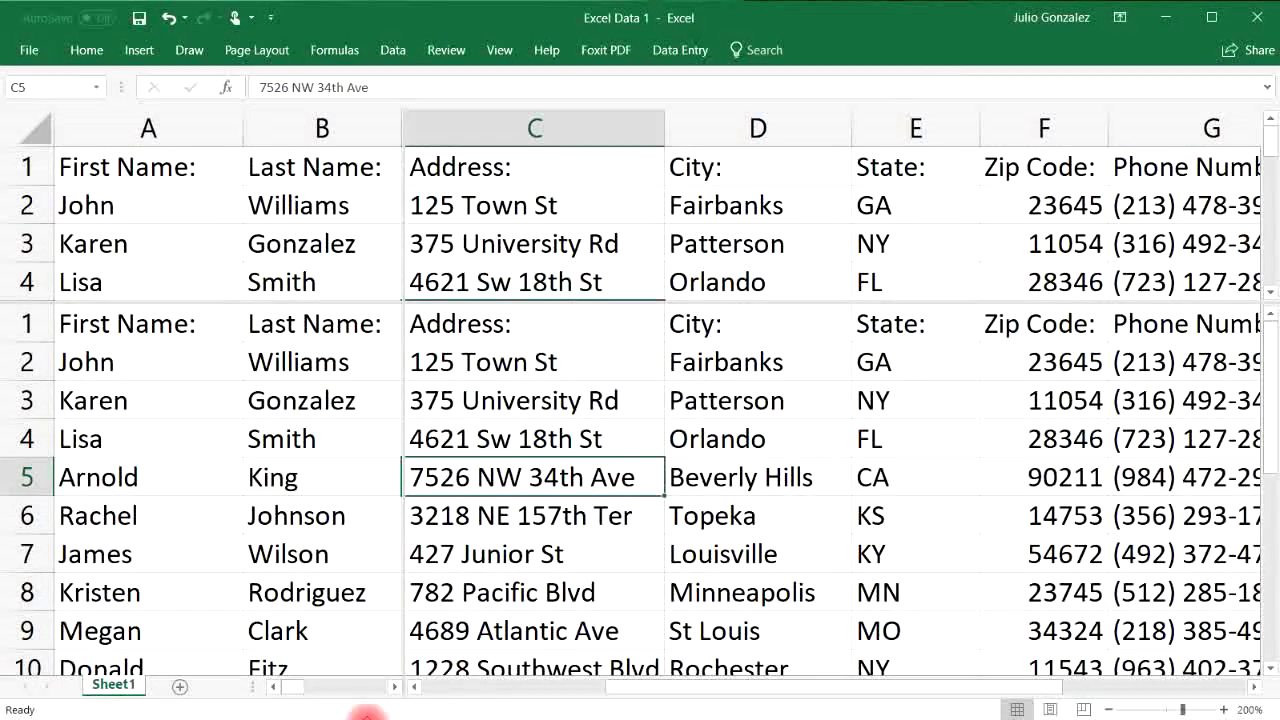
mouse_move(303, 696)
mouse_down()
mouse_move(366, 690)
mouse_move(291, 703)
mouse_move(380, 690)
mouse_move(288, 689)
mouse_up()
drag(777, 686, 586, 689)
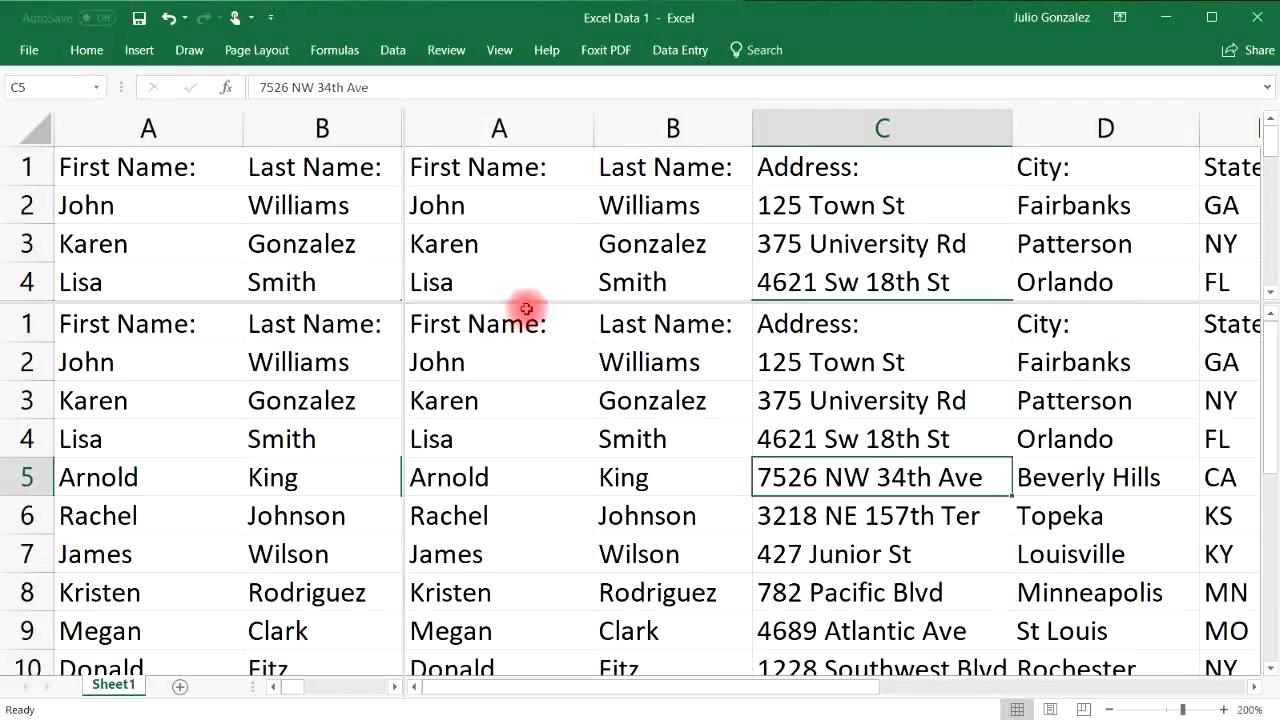
Move the horizontal split up so the top panes show only rows 1–2.
drag(530, 301, 537, 223)
drag(778, 690, 1251, 377)
drag(1270, 330, 1270, 300)
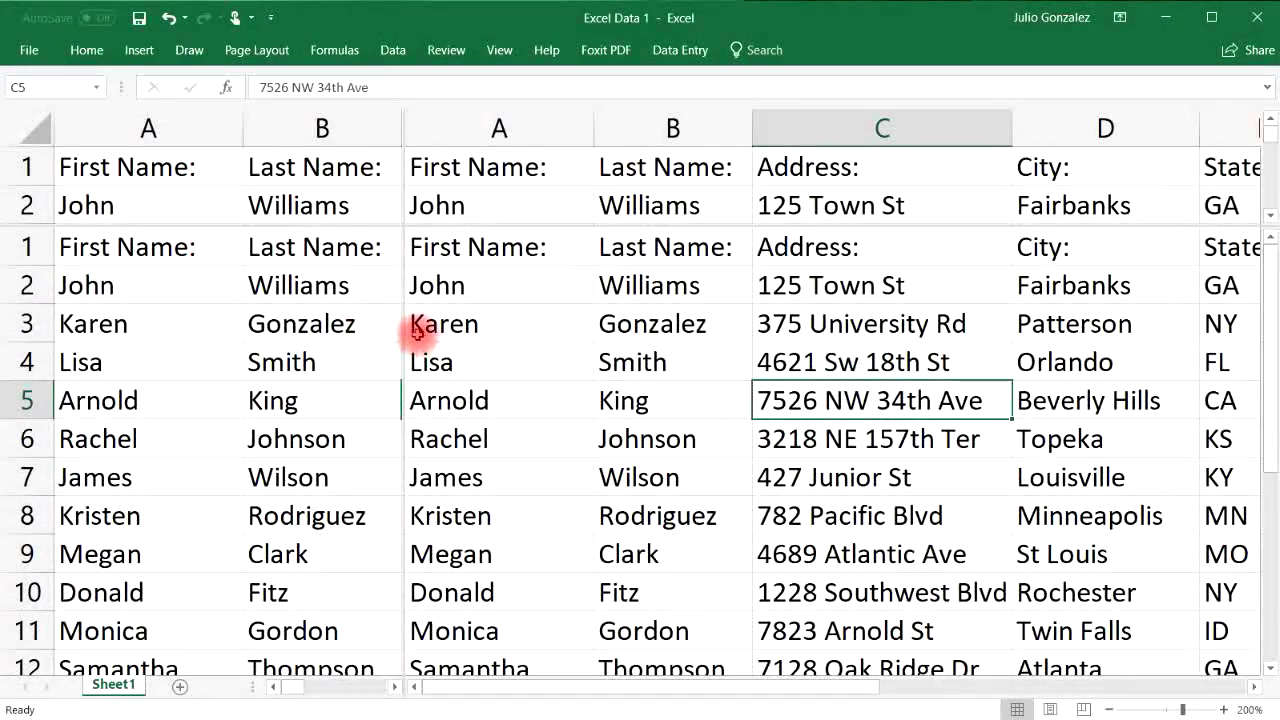
Narrow the left panes to column A alone and scroll the panes to check.
drag(403, 333, 245, 328)
drag(509, 697, 660, 671)
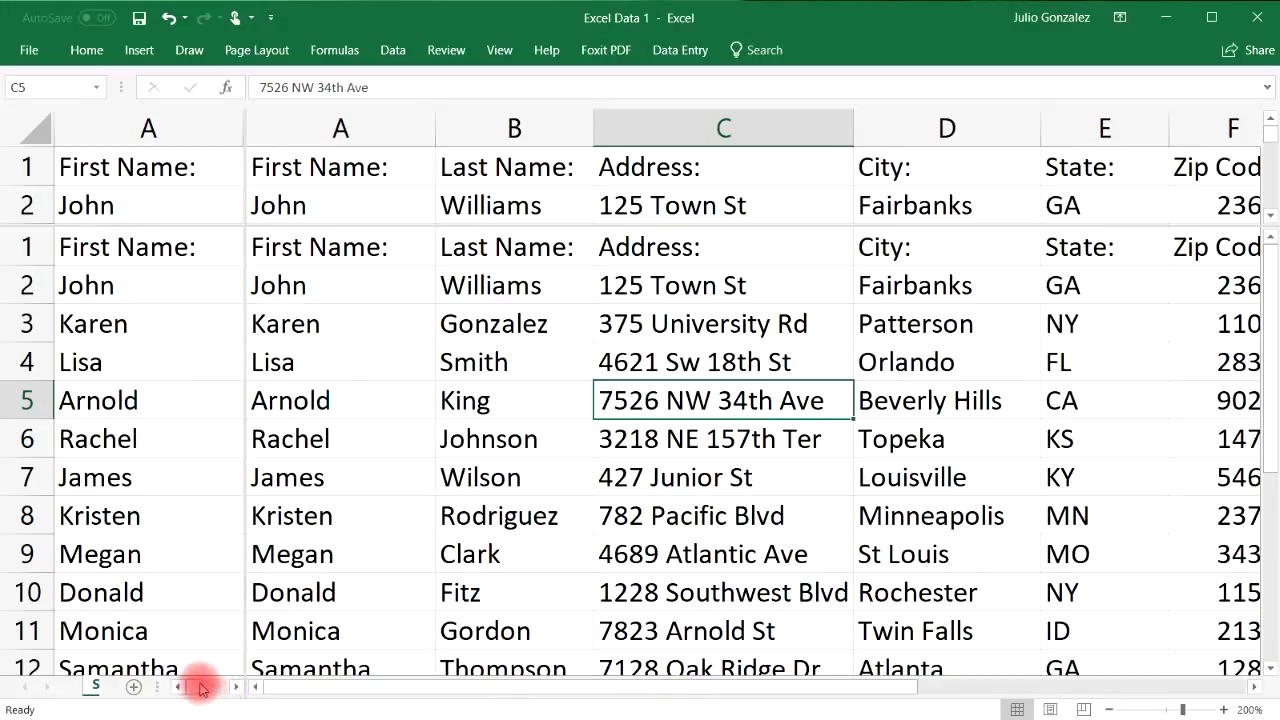
mouse_move(203, 688)
mouse_down()
mouse_move(216, 687)
mouse_move(180, 686)
mouse_up()
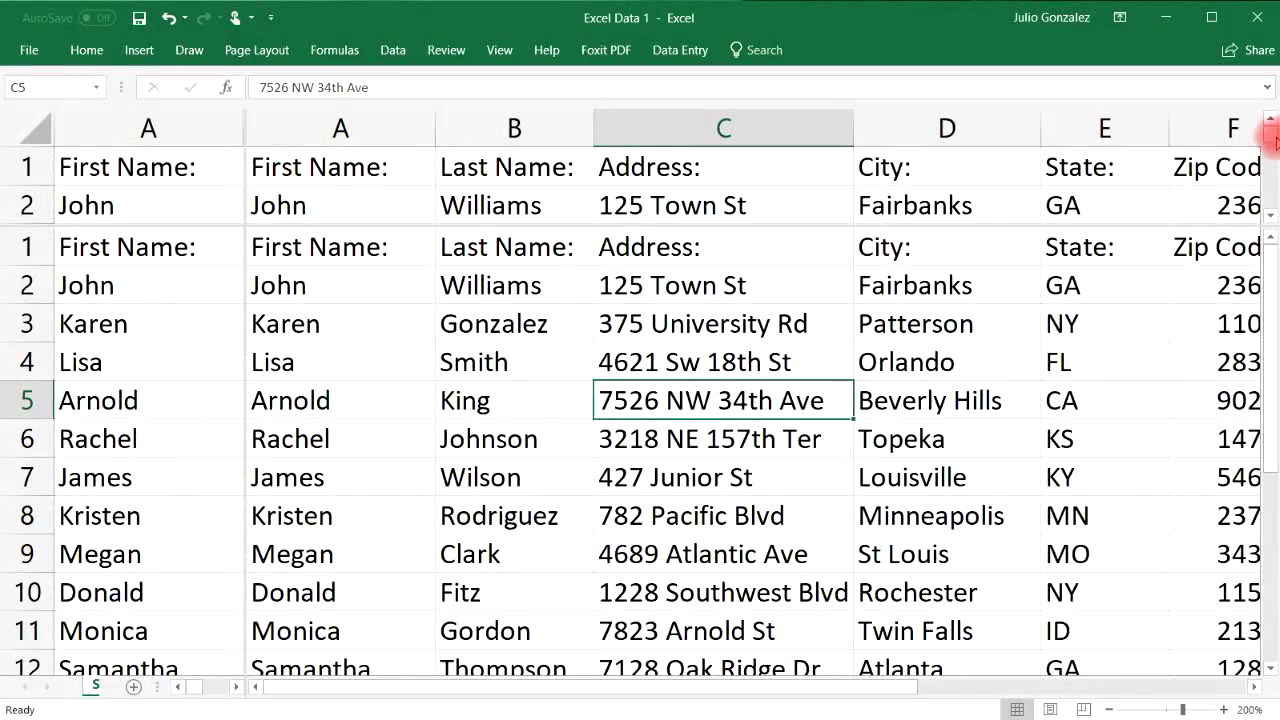
mouse_move(1271, 141)
mouse_down()
mouse_move(1270, 172)
mouse_move(1270, 140)
mouse_up()
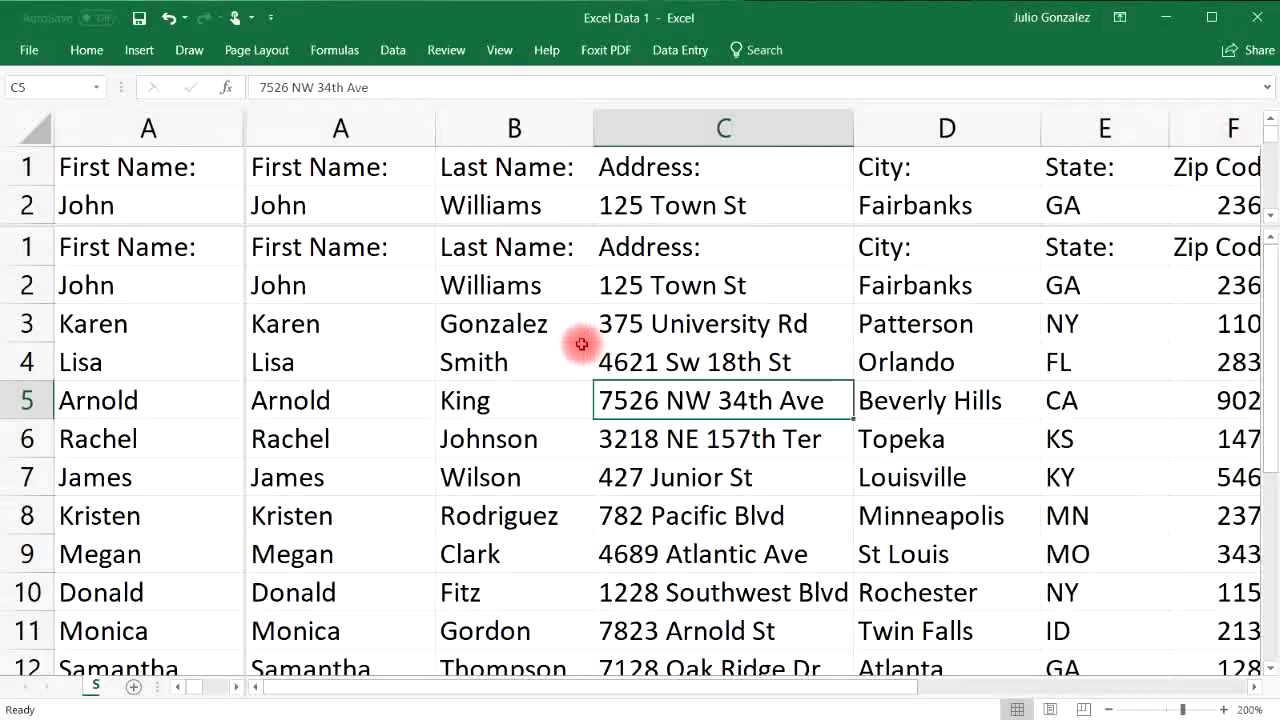
Remove the split and return to cell A1 in the single normal view.
click(498, 51)
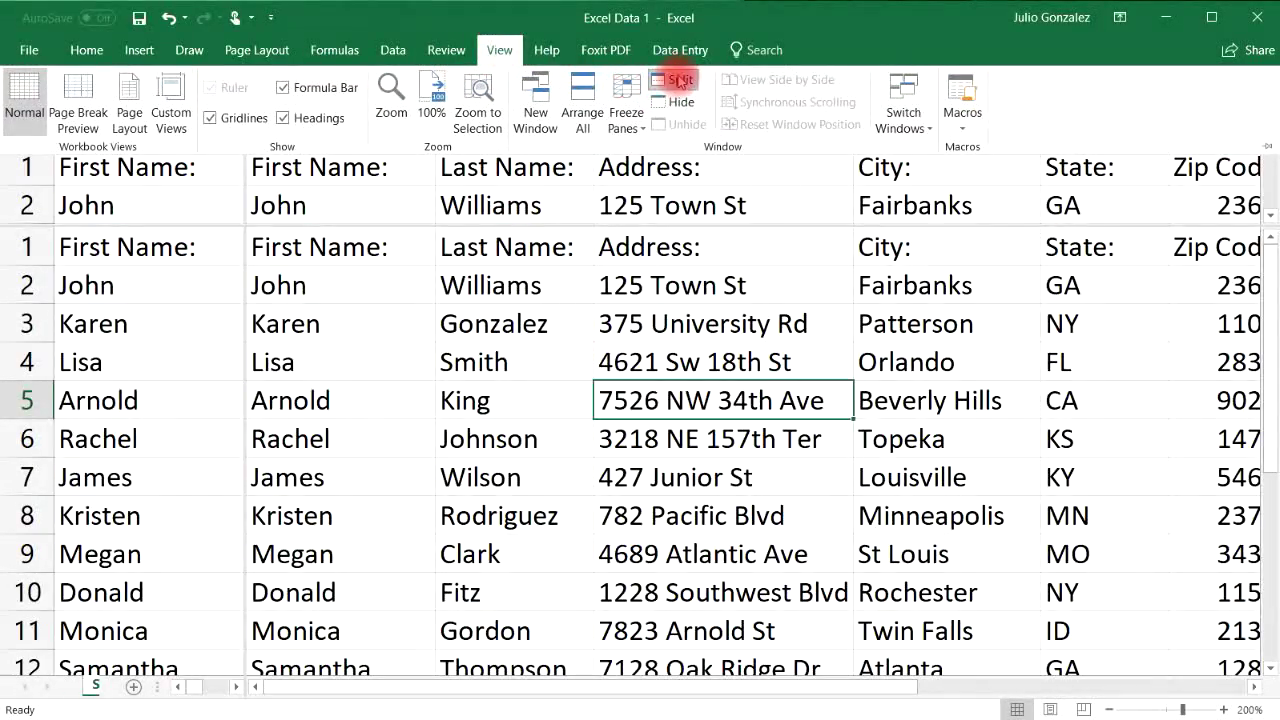
click(681, 82)
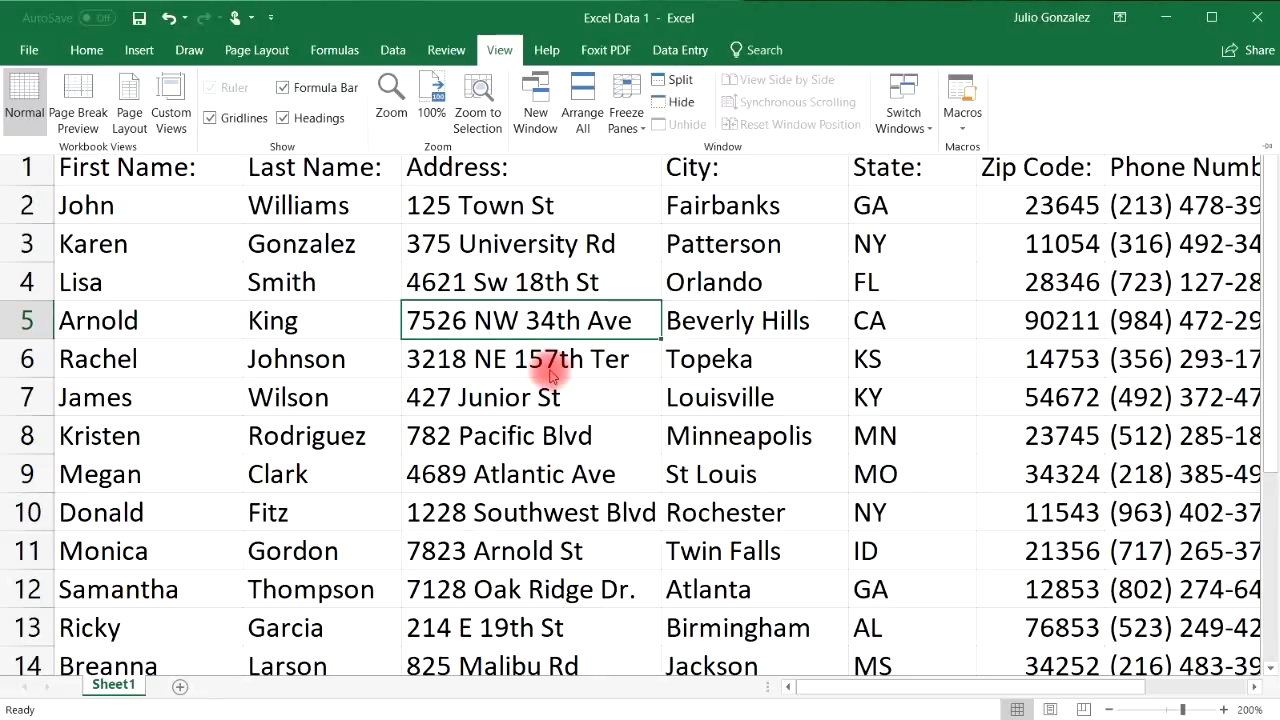
click(155, 175)
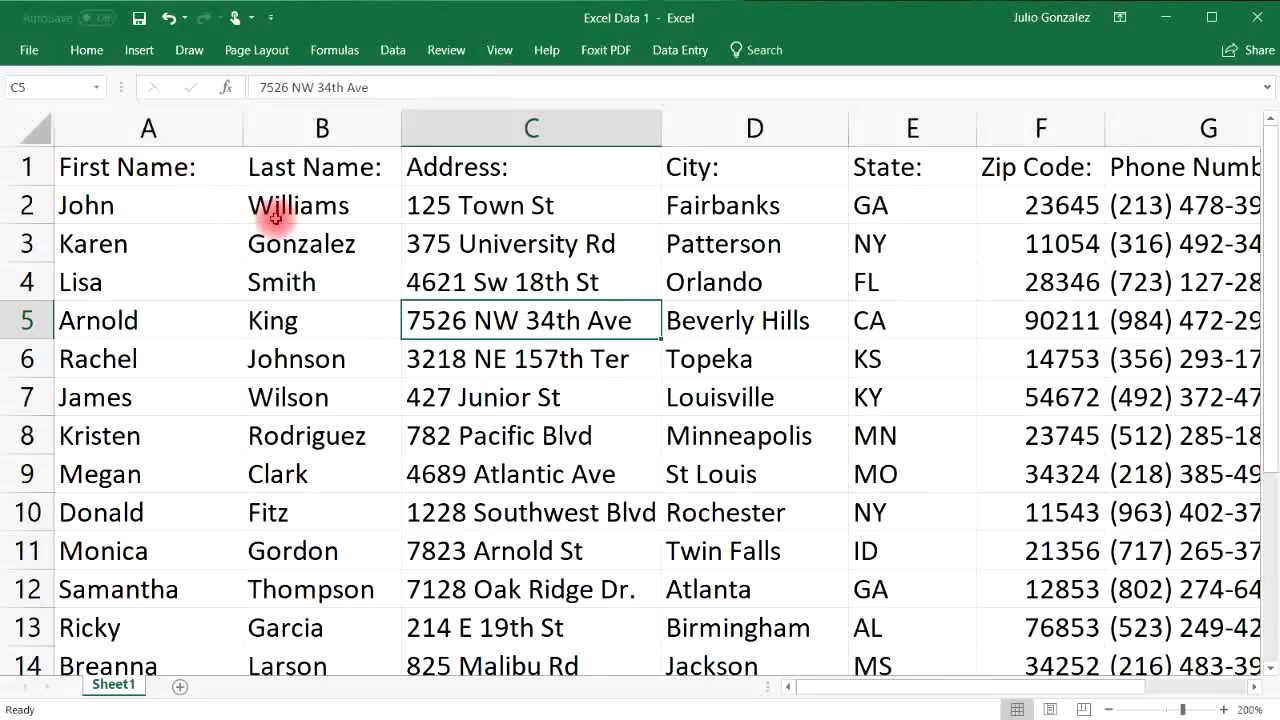
click(257, 207)
click(190, 170)
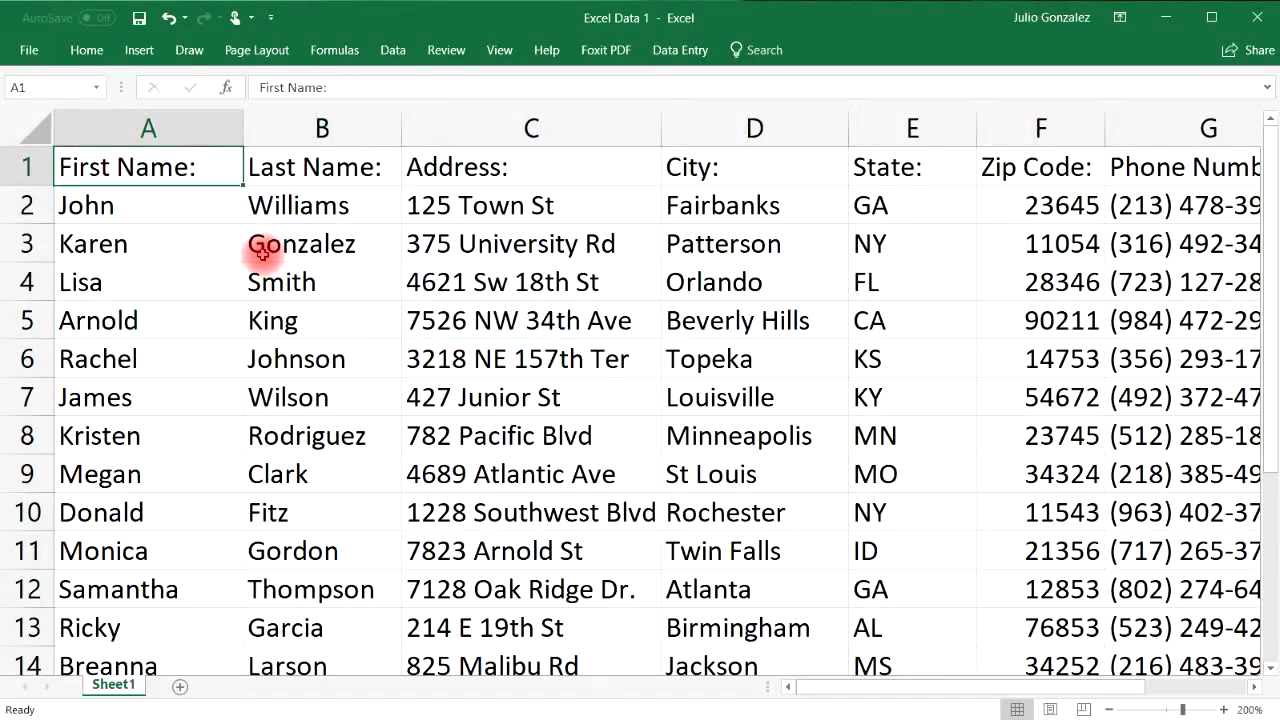